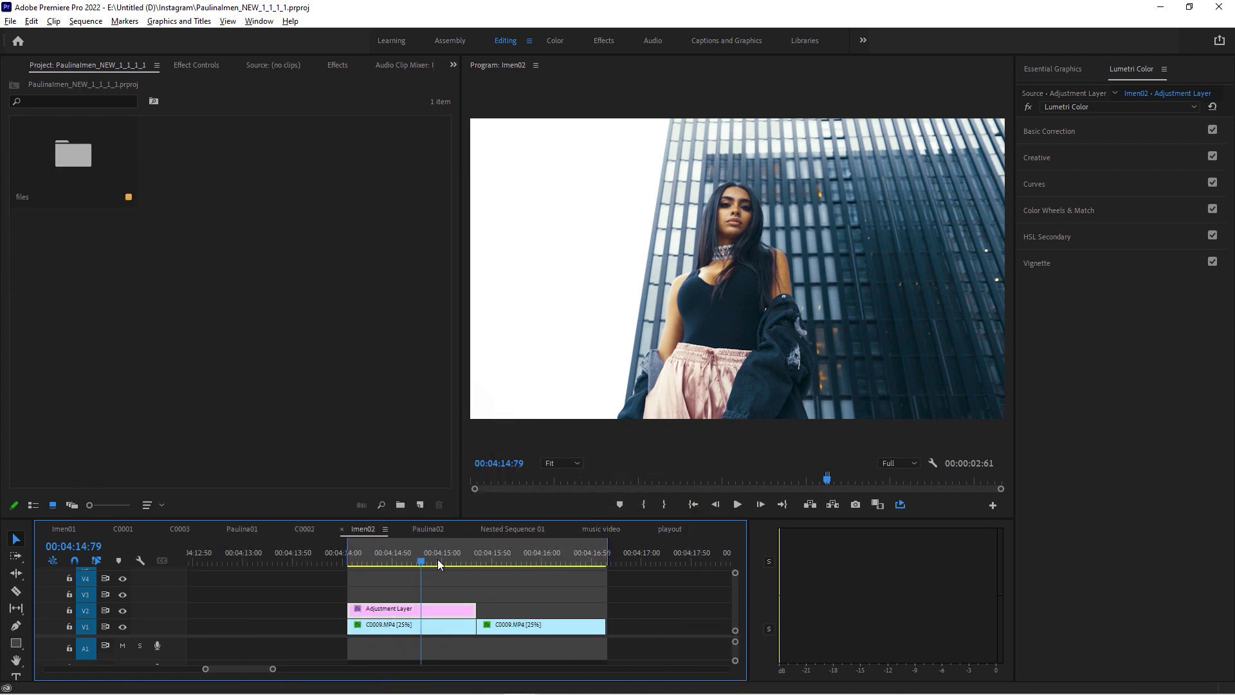
- Create an adjustment layer and place it on track V2 above the second, ungraded C0009.MP4 clip
{"action": "mouse_move", "coordinate": [437, 558]}
{"action": "left_mouse_down"}
{"action": "mouse_move", "coordinate": [530, 572]}
{"action": "mouse_move", "coordinate": [543, 561]}
{"action": "mouse_move", "coordinate": [432, 564]}
{"action": "left_mouse_up"}
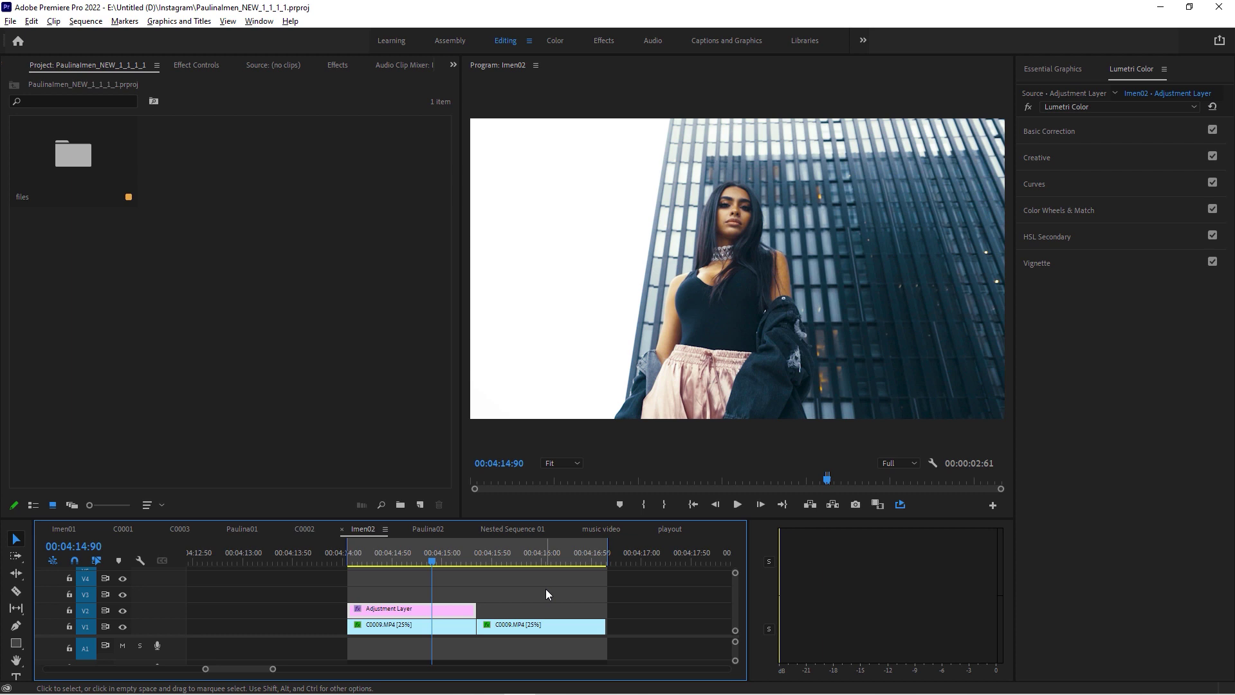
{"action": "left_click", "coordinate": [527, 565]}
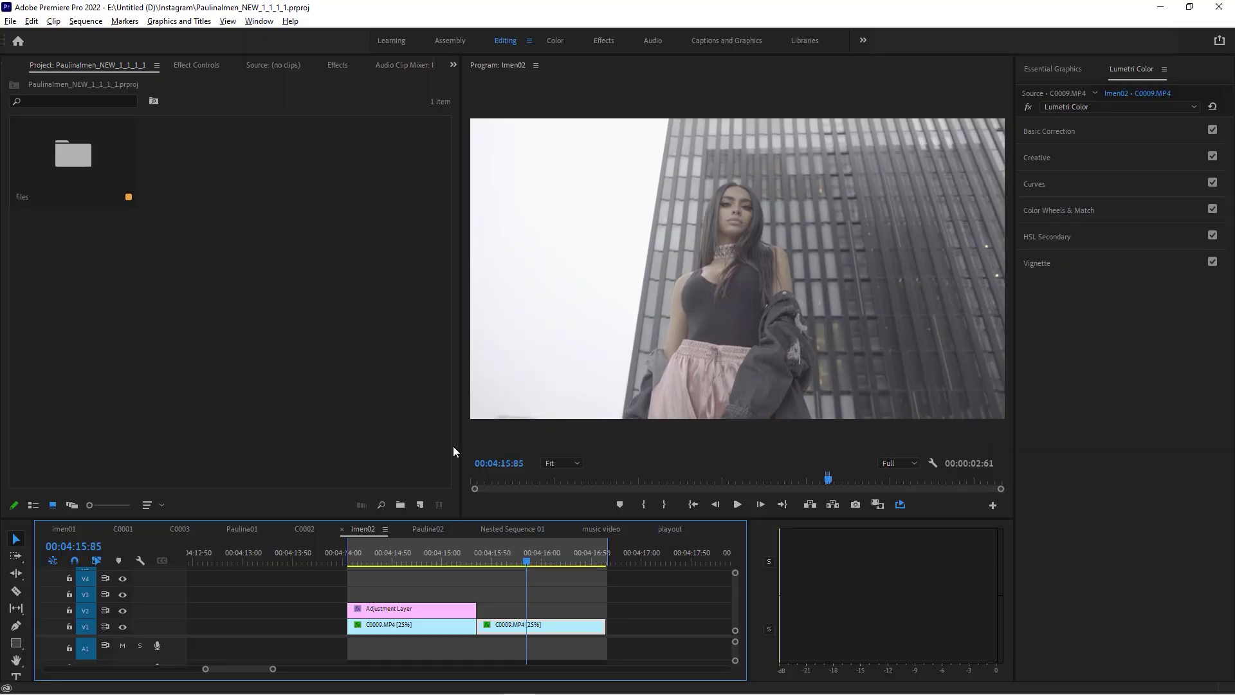
{"action": "left_click", "coordinate": [421, 506]}
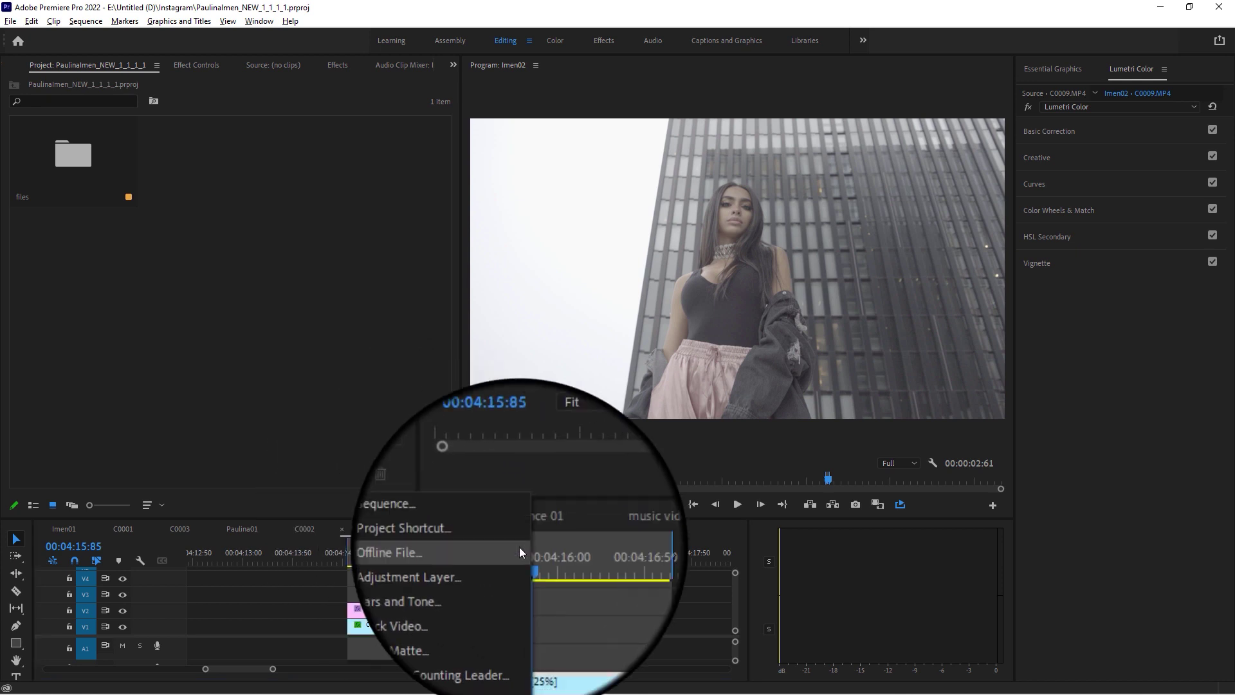
{"action": "left_click", "coordinate": [511, 564]}
{"action": "left_click", "coordinate": [651, 399]}
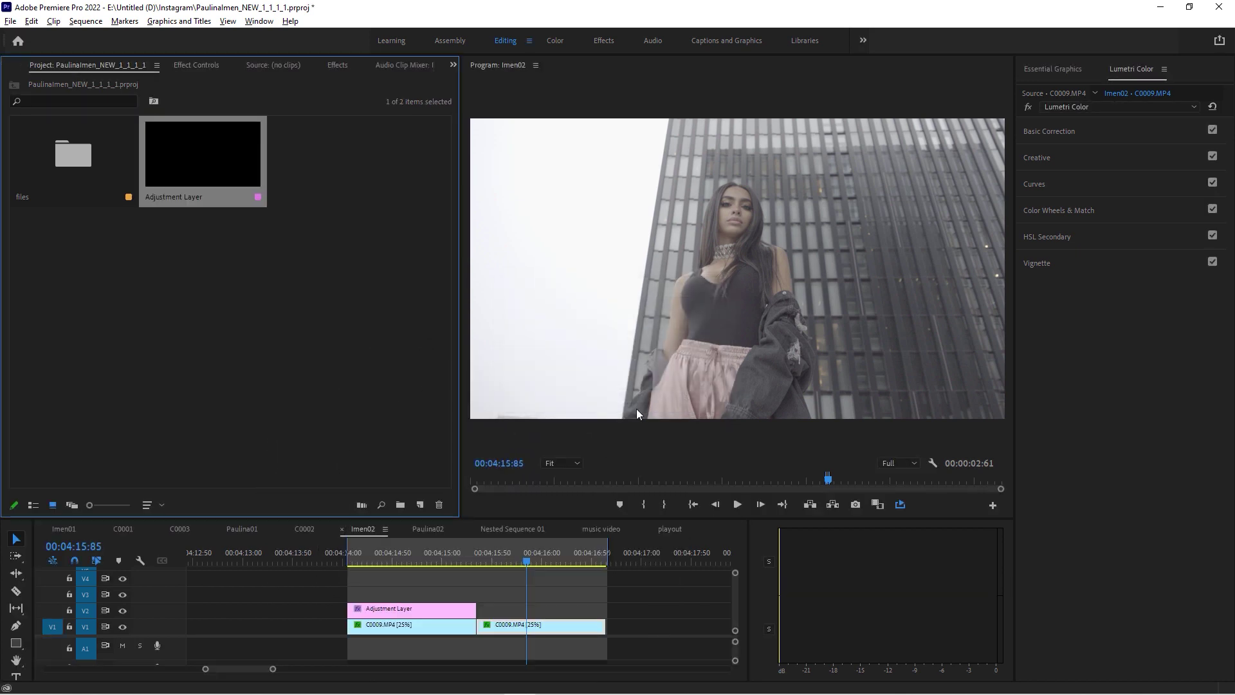
{"action": "left_click_drag", "start_coordinate": [206, 175], "coordinate": [490, 616]}
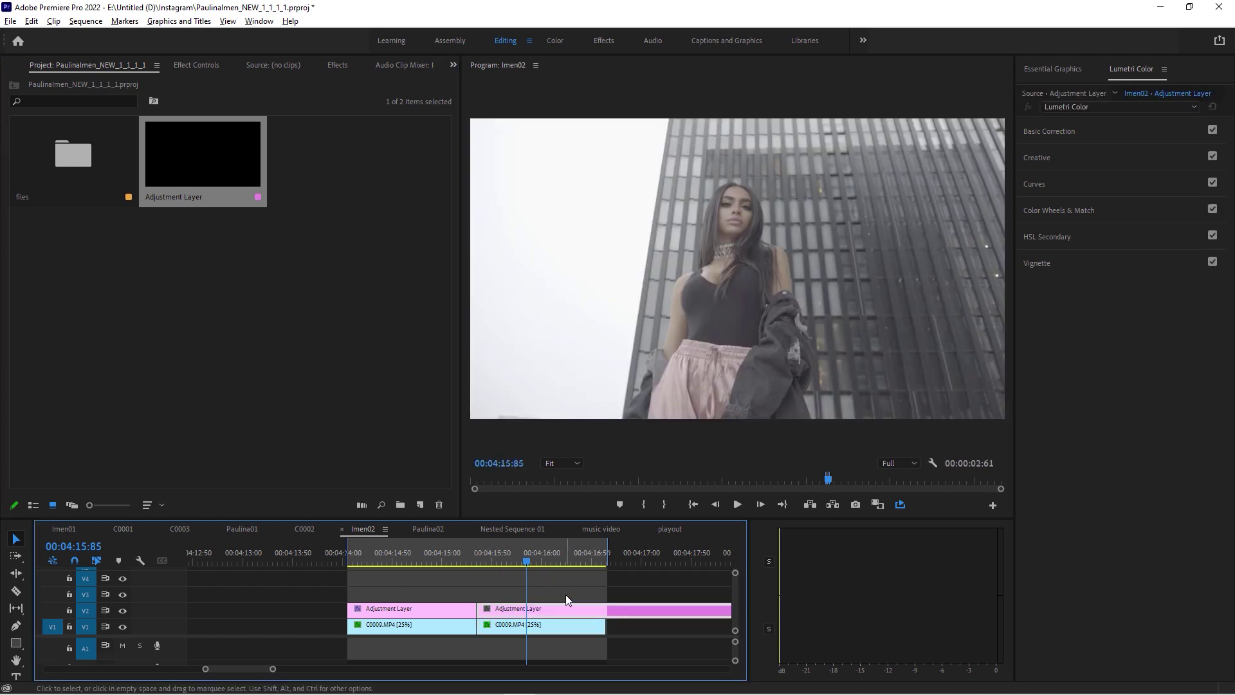
- Show the Lumetri Color Creative settings for the new adjustment layer and enlarge the look preview
{"action": "left_click", "coordinate": [551, 629]}
{"action": "left_click", "coordinate": [550, 610]}
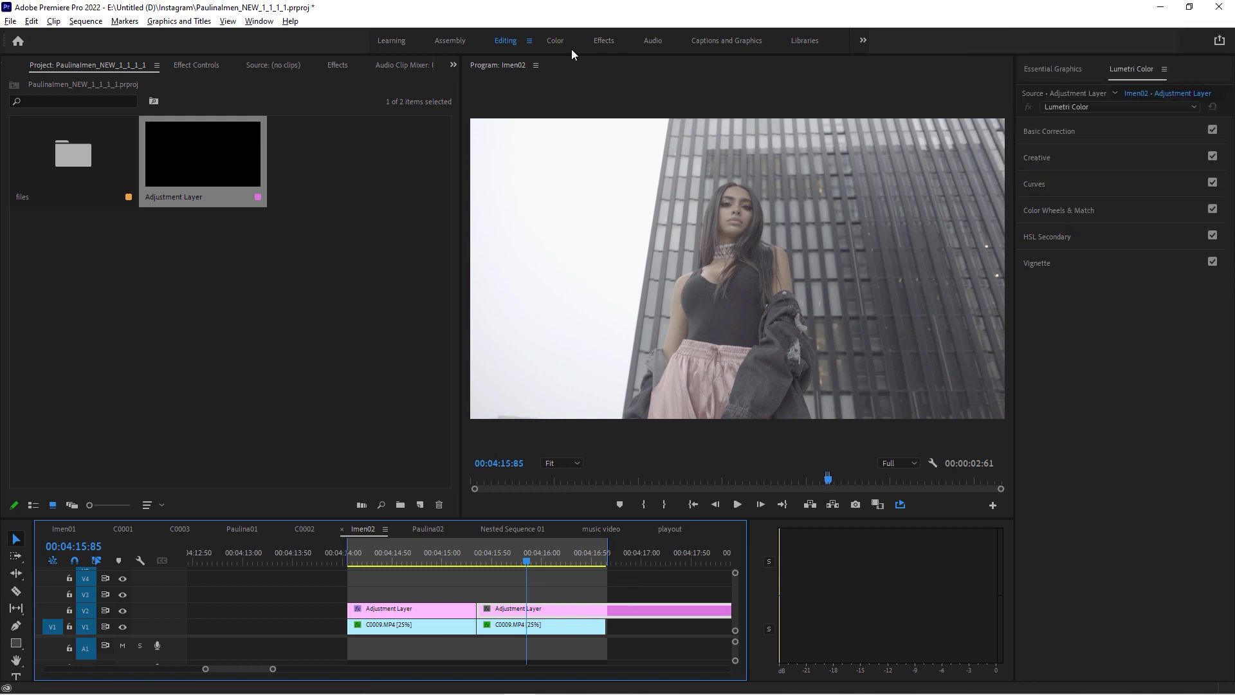
{"action": "left_click", "coordinate": [260, 22]}
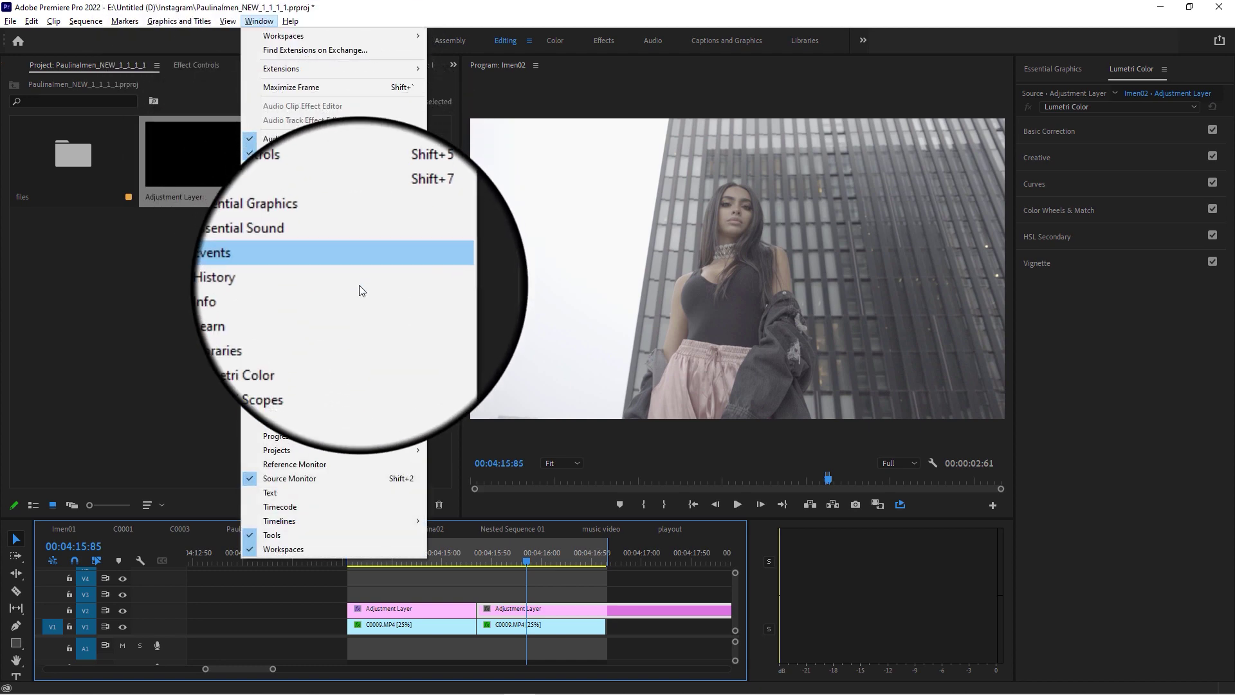
{"action": "left_click", "coordinate": [350, 333]}
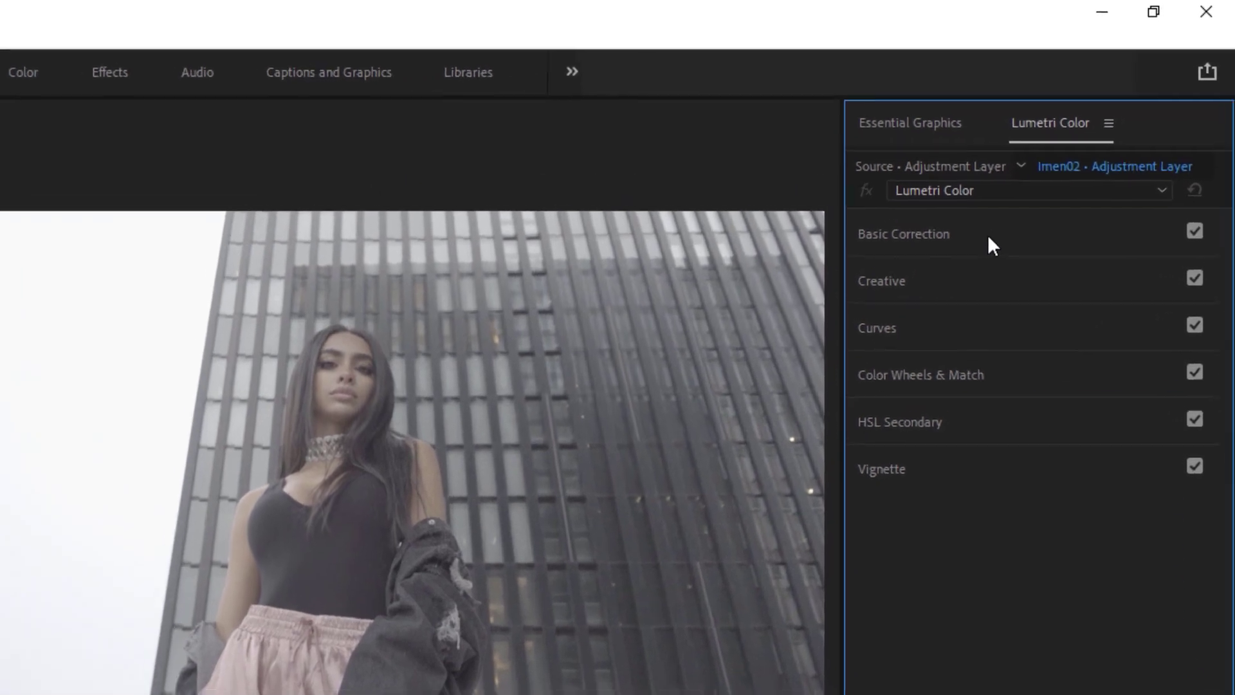
{"action": "left_click", "coordinate": [990, 237]}
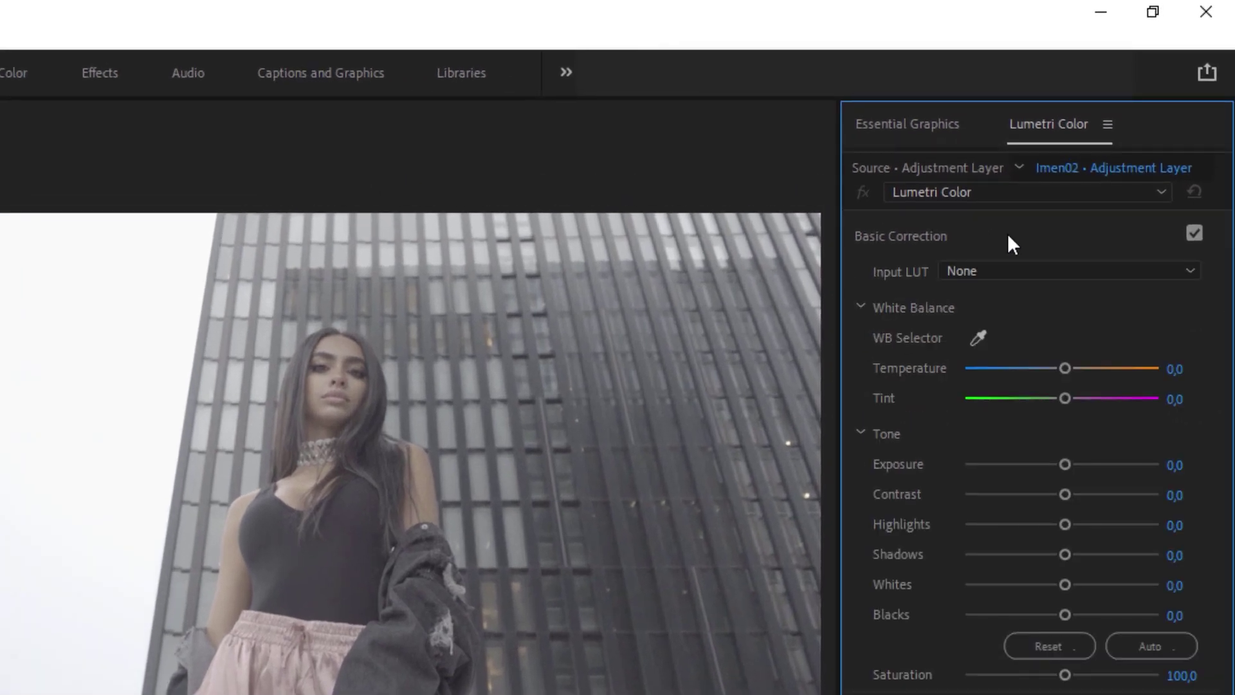
{"action": "left_click", "coordinate": [1008, 238]}
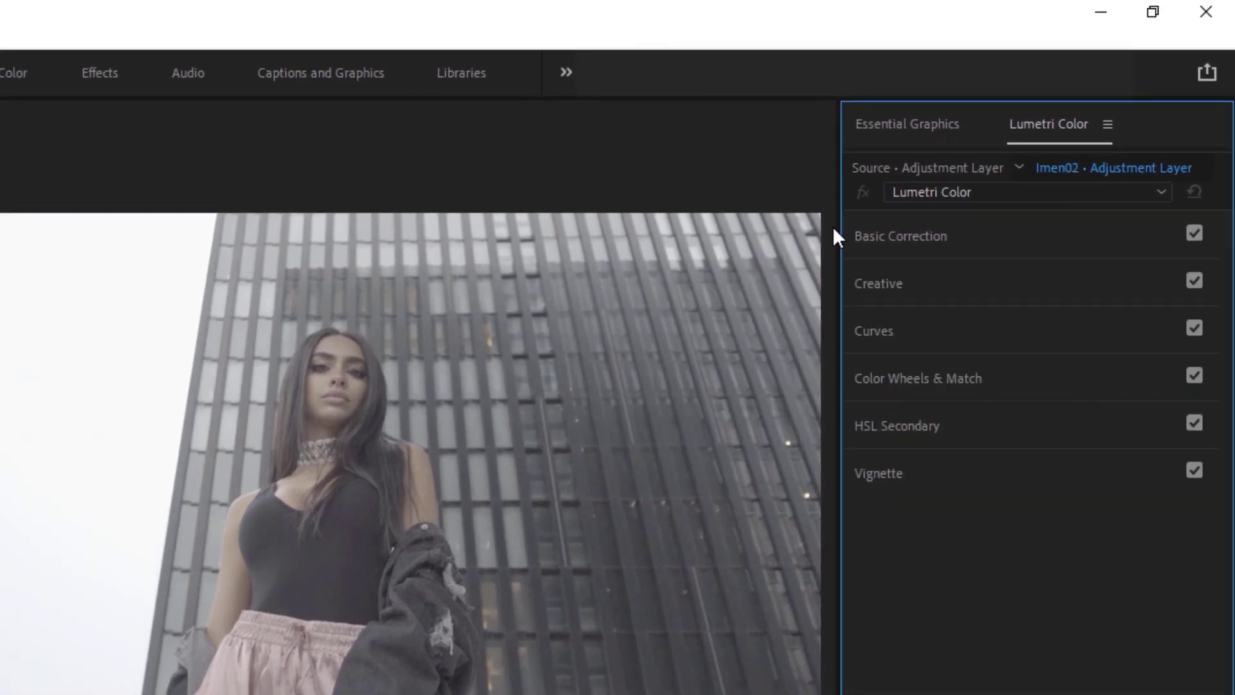
{"action": "left_click", "coordinate": [980, 284]}
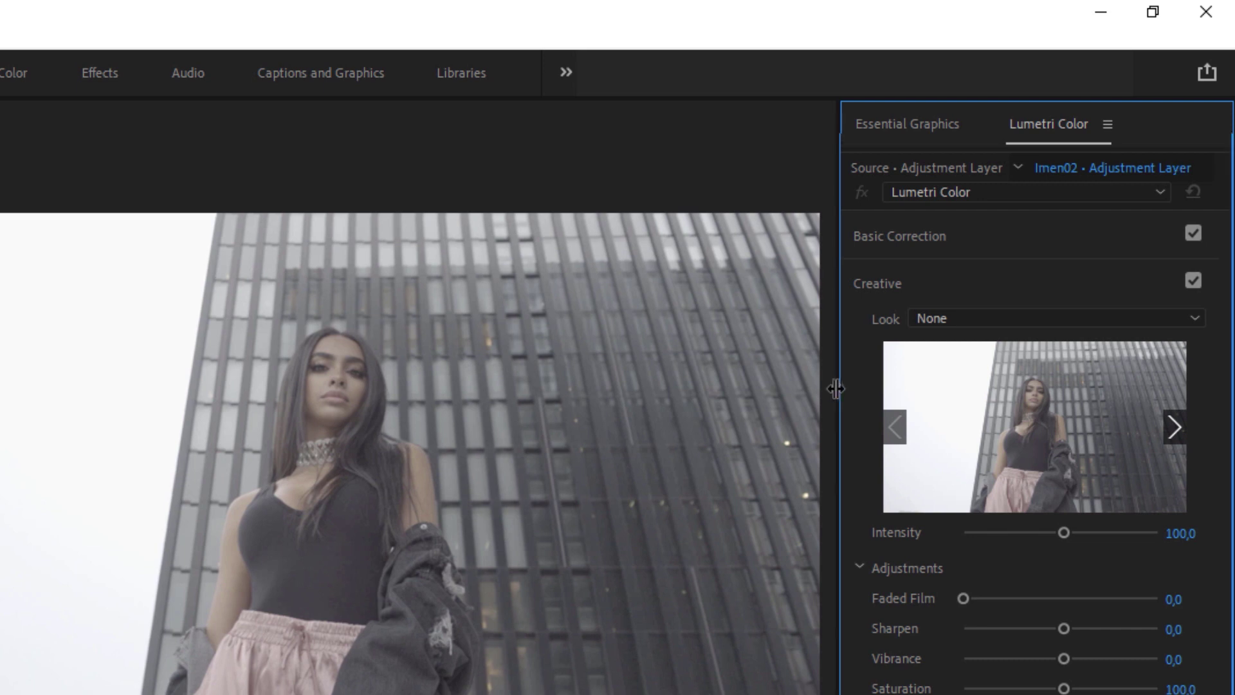
{"action": "left_click_drag", "start_coordinate": [838, 388], "coordinate": [318, 392]}
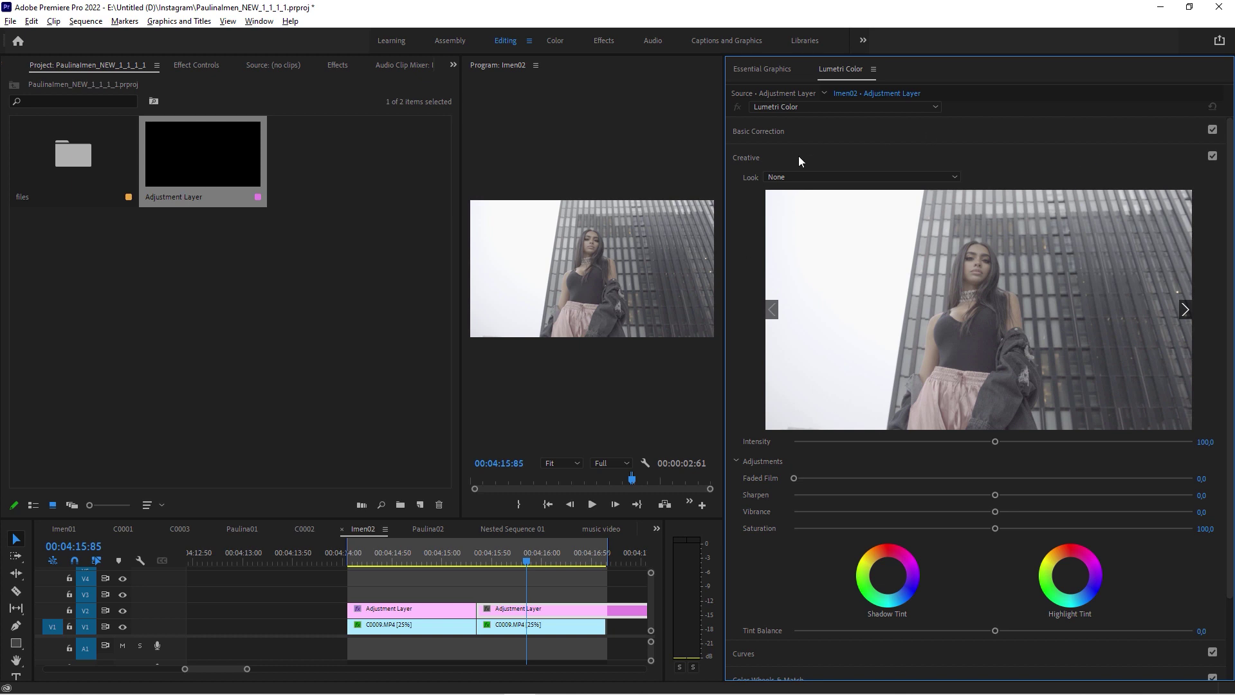
- Browse the previews of the built-in creative looks on the current frame, up to SL BLUE DAY4NITE
{"action": "left_click", "coordinate": [1184, 310]}
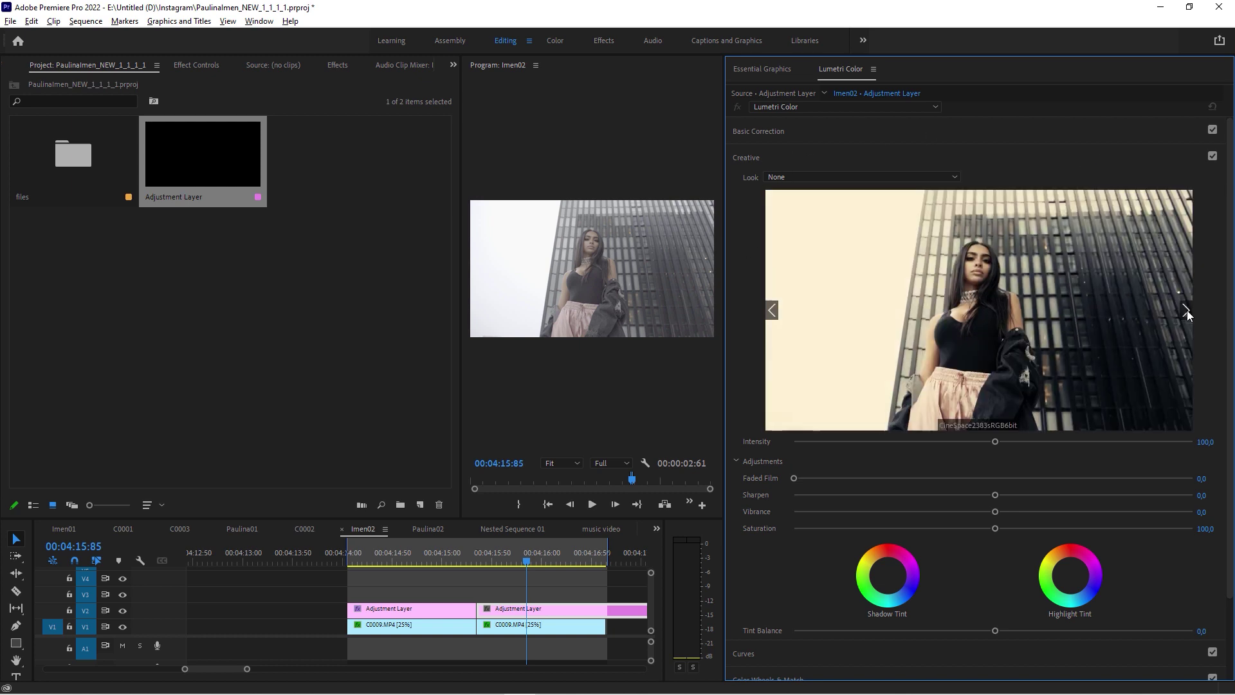
{"action": "left_click", "coordinate": [1186, 310]}
{"action": "left_click", "coordinate": [1186, 310]}
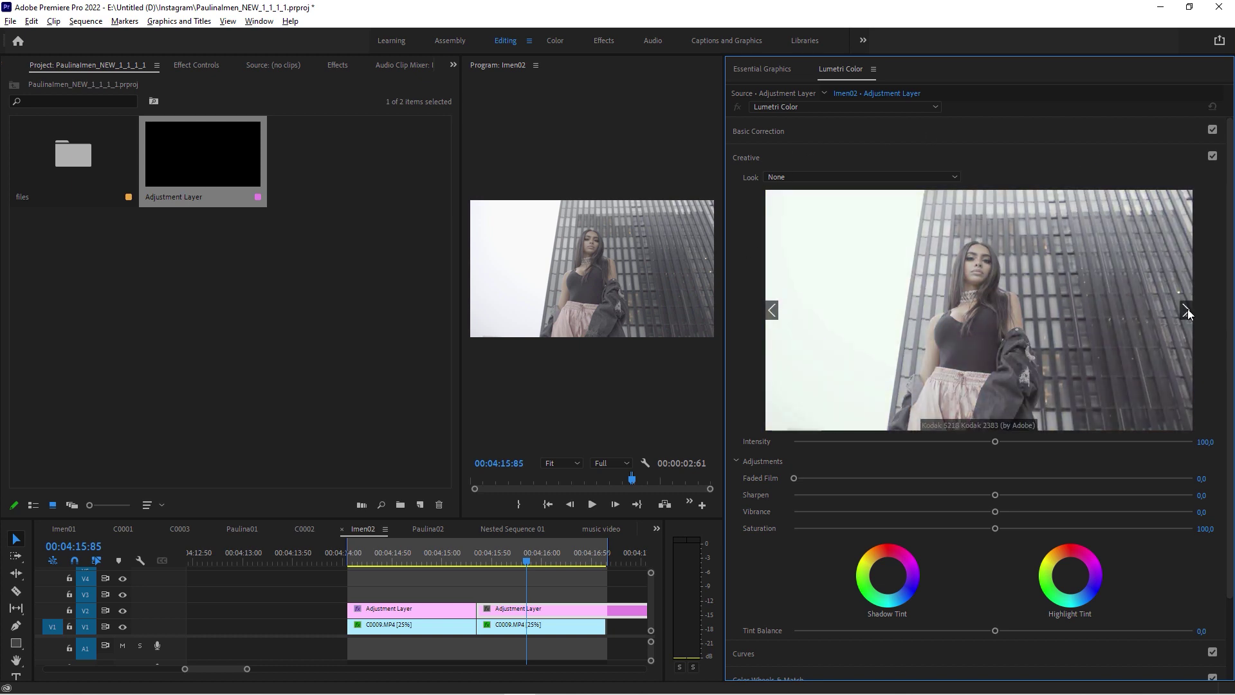
{"action": "left_click", "coordinate": [1186, 310]}
{"action": "left_click", "coordinate": [1187, 310]}
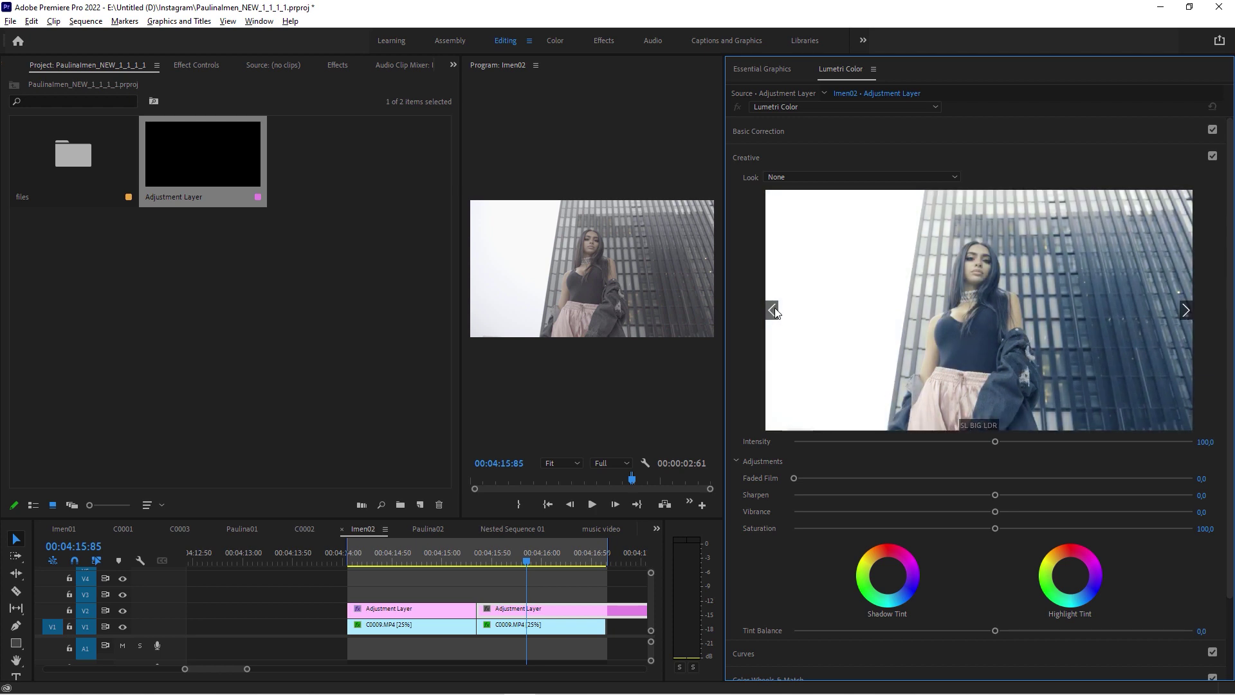
{"action": "left_click", "coordinate": [1186, 311]}
{"action": "left_click", "coordinate": [1186, 310]}
{"action": "left_click", "coordinate": [1186, 310]}
{"action": "left_click", "coordinate": [1186, 310]}
{"action": "left_click", "coordinate": [1186, 310]}
{"action": "left_click", "coordinate": [1186, 310]}
{"action": "left_click", "coordinate": [1186, 310]}
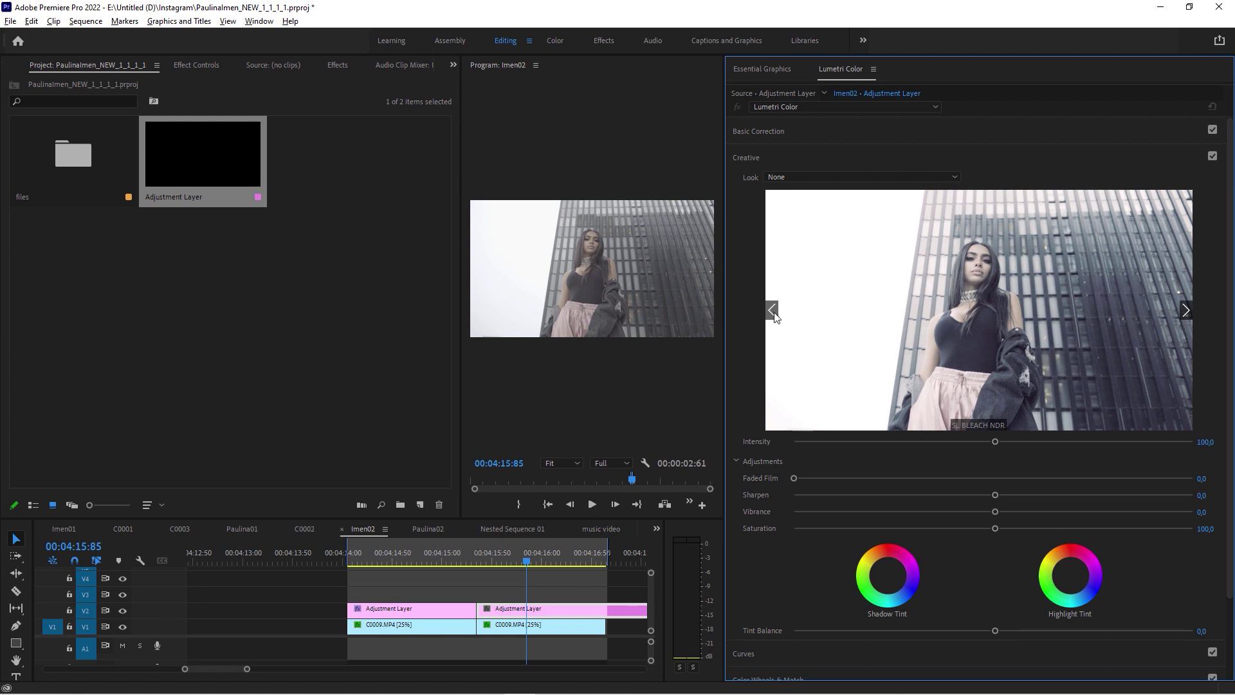
{"action": "left_click", "coordinate": [1186, 310]}
{"action": "left_click", "coordinate": [1187, 311]}
{"action": "left_click", "coordinate": [1186, 311]}
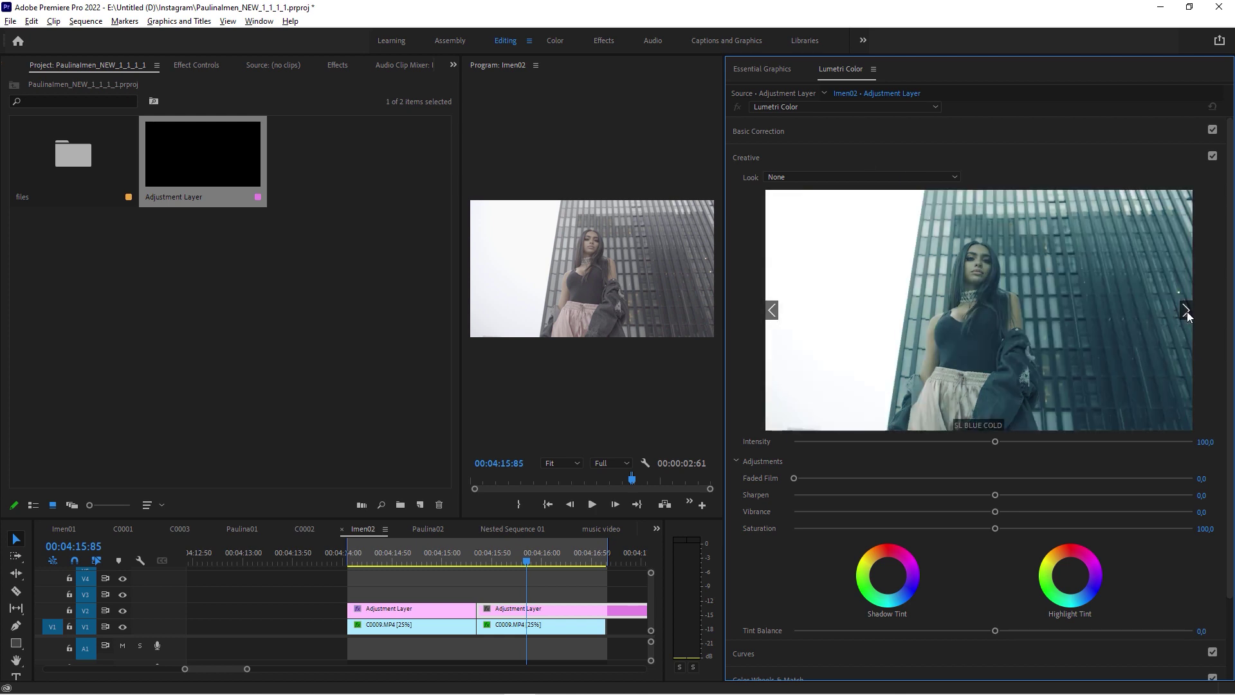
{"action": "left_click", "coordinate": [1187, 311]}
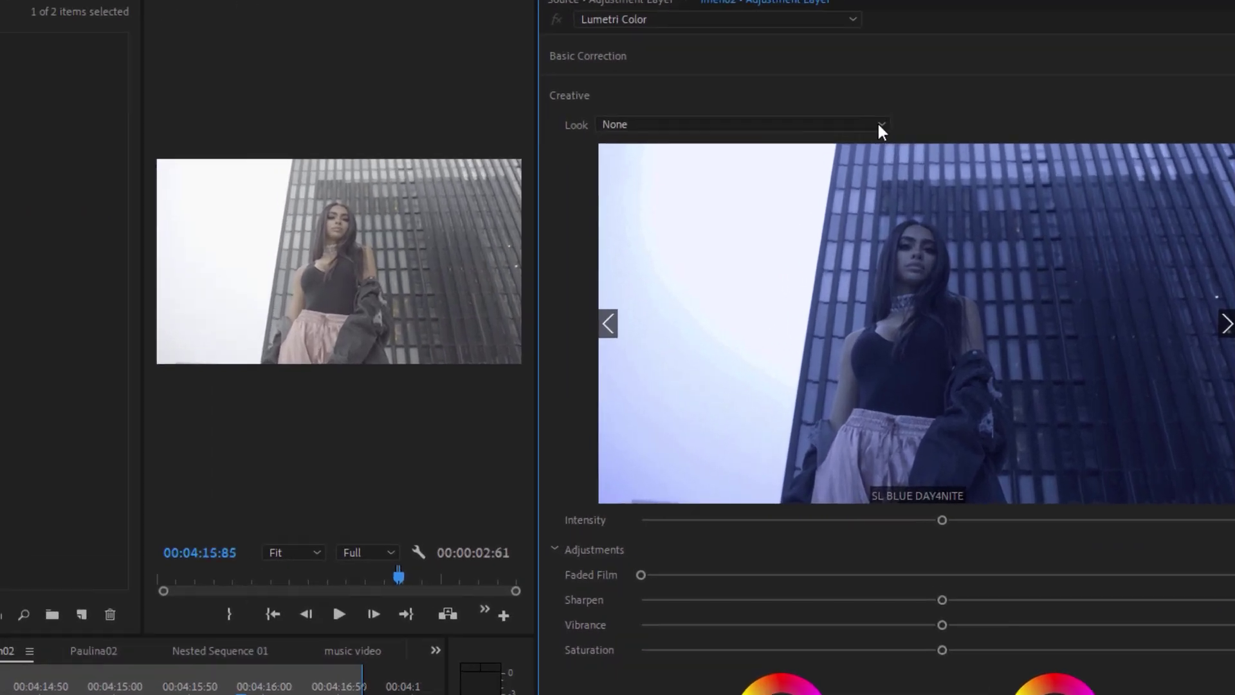
- Apply the SL GOLD RUSH HDR look to the new adjustment layer and enlarge the program preview again
{"action": "left_click", "coordinate": [953, 176]}
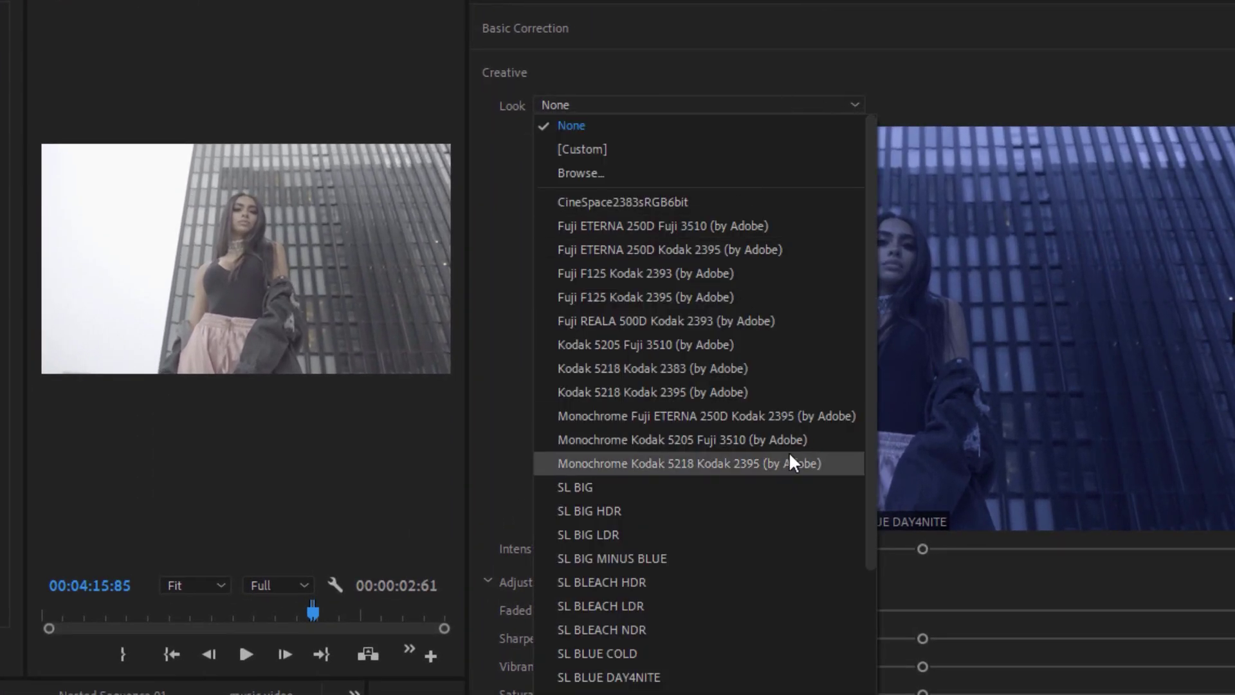
{"action": "scroll", "coordinate": [708, 616], "scroll_direction": "down", "scroll_amount": 5}
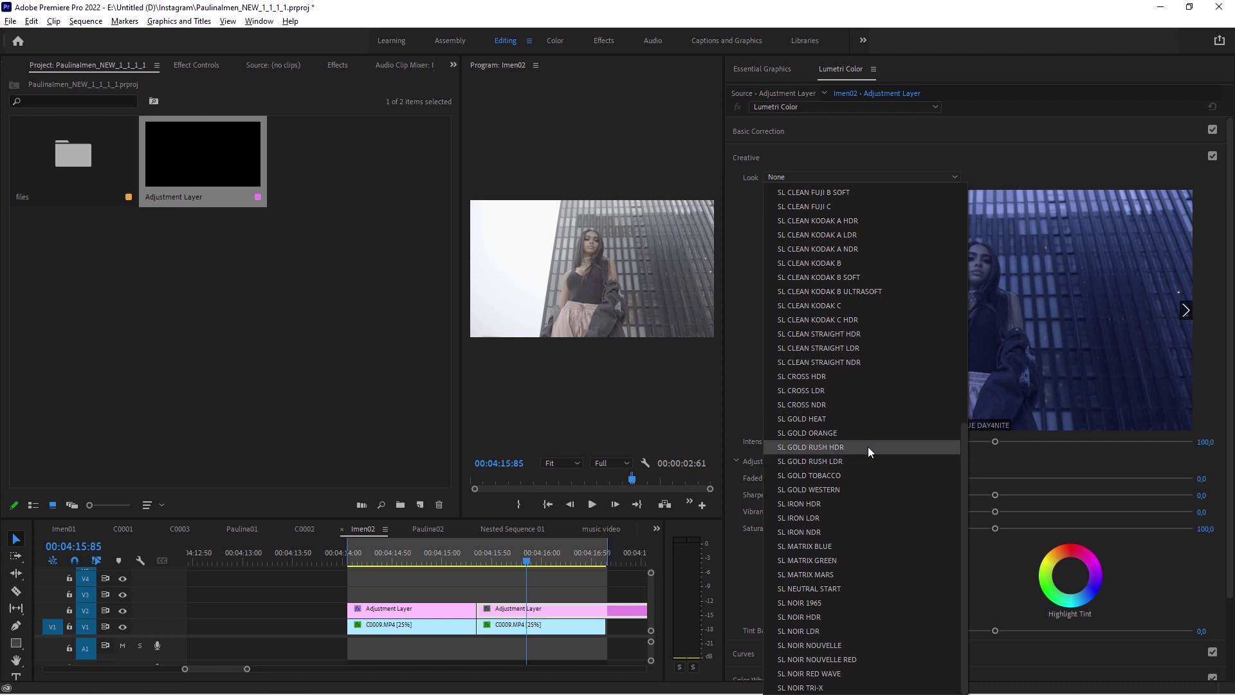
{"action": "left_click", "coordinate": [867, 446]}
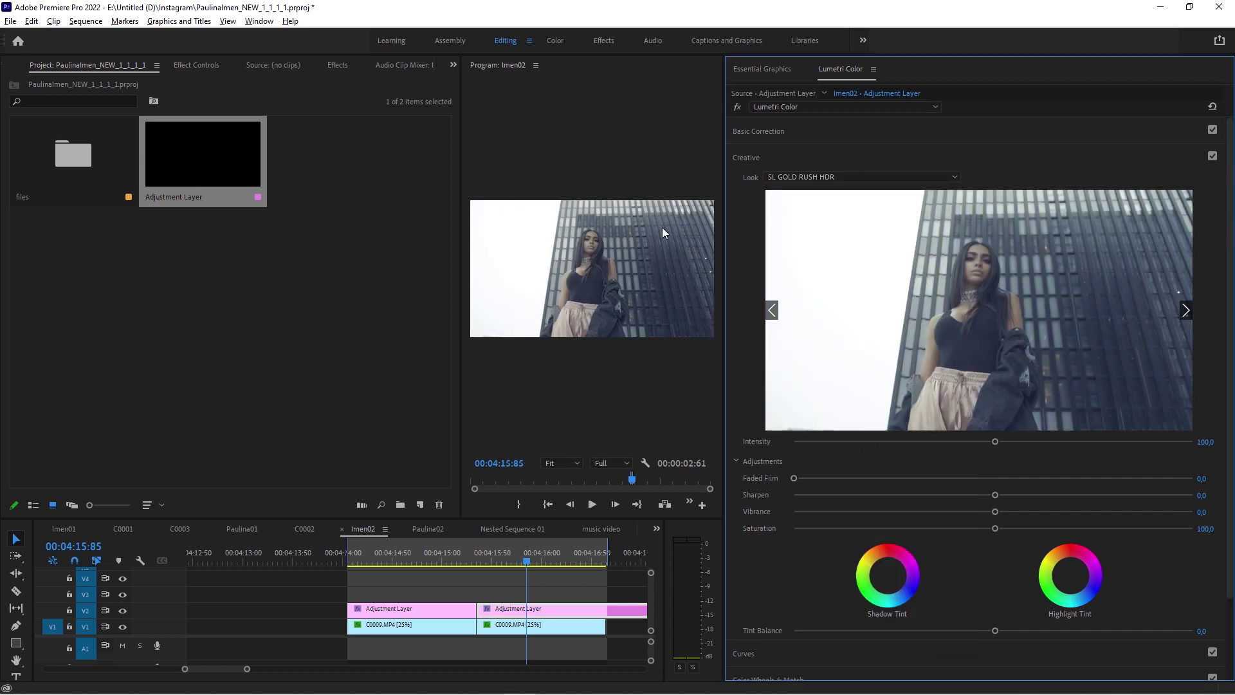
{"action": "left_click_drag", "start_coordinate": [723, 319], "coordinate": [1006, 328]}
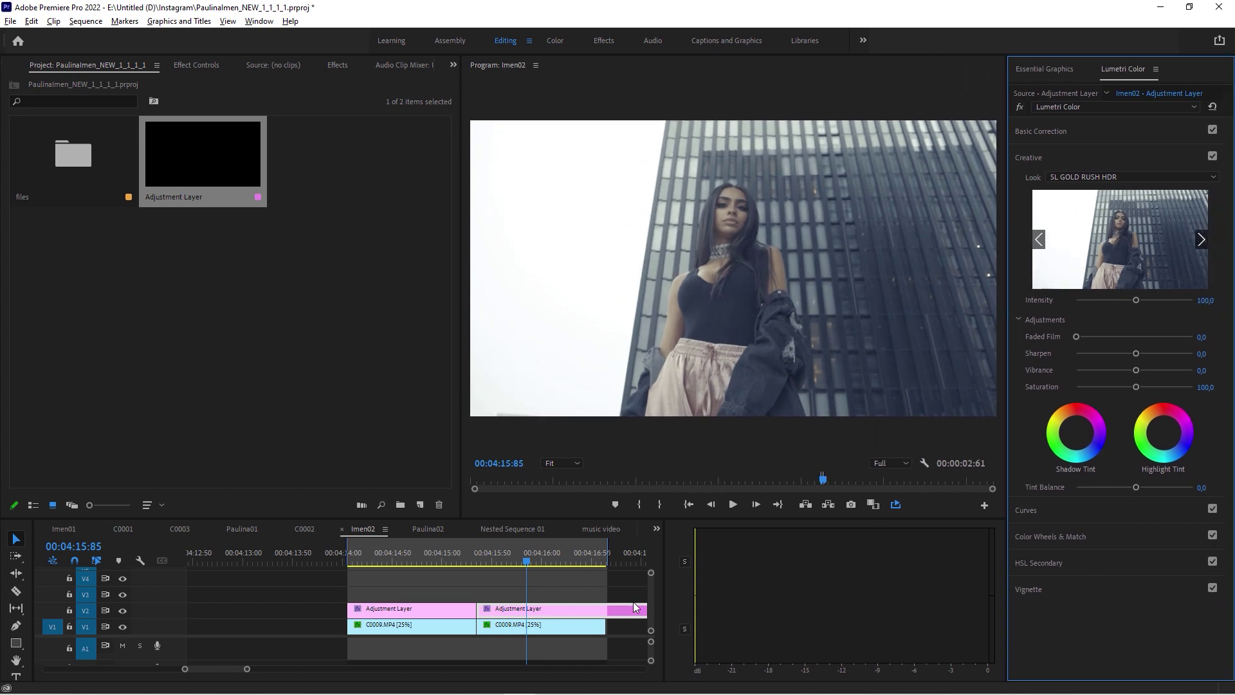
- Compare the frame with and without the Lumetri Color effect on the new adjustment layer
{"action": "left_click", "coordinate": [561, 611]}
{"action": "left_click", "coordinate": [211, 71]}
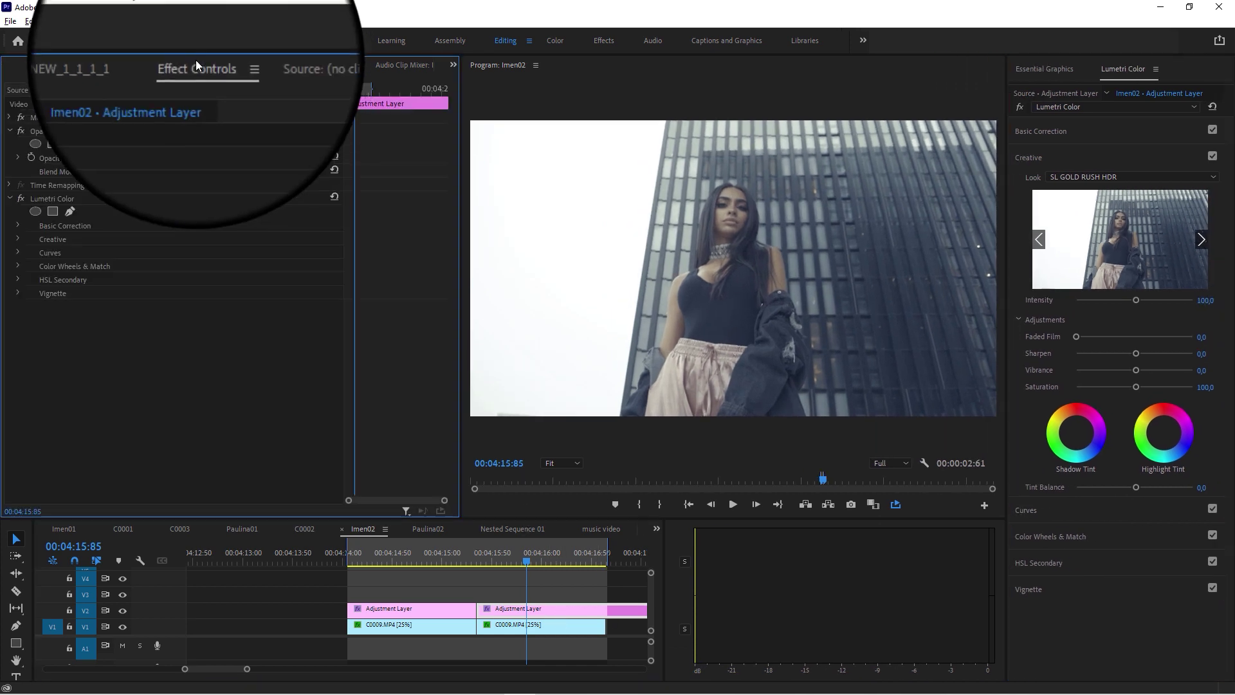
{"action": "left_click", "coordinate": [21, 199]}
{"action": "left_click", "coordinate": [21, 198]}
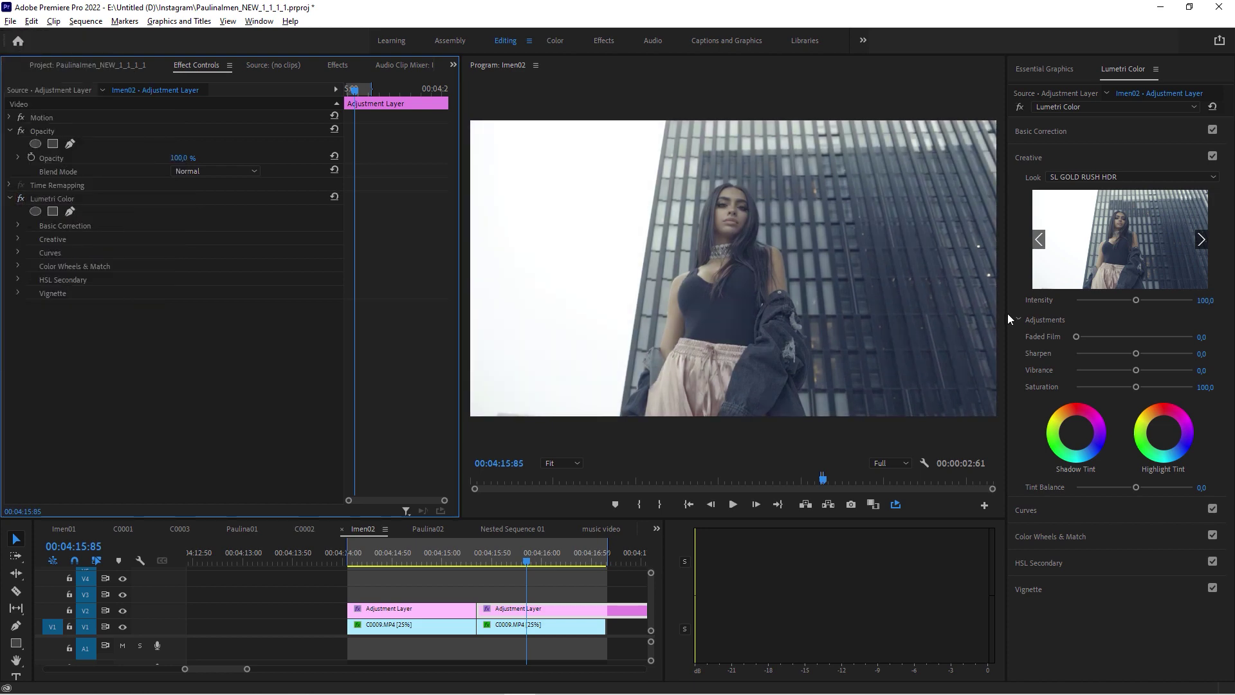
- Raise the whole Hue vs Sat curve by about one grid division to boost saturation of all colors
{"action": "left_click_drag", "start_coordinate": [1007, 319], "coordinate": [977, 318]}
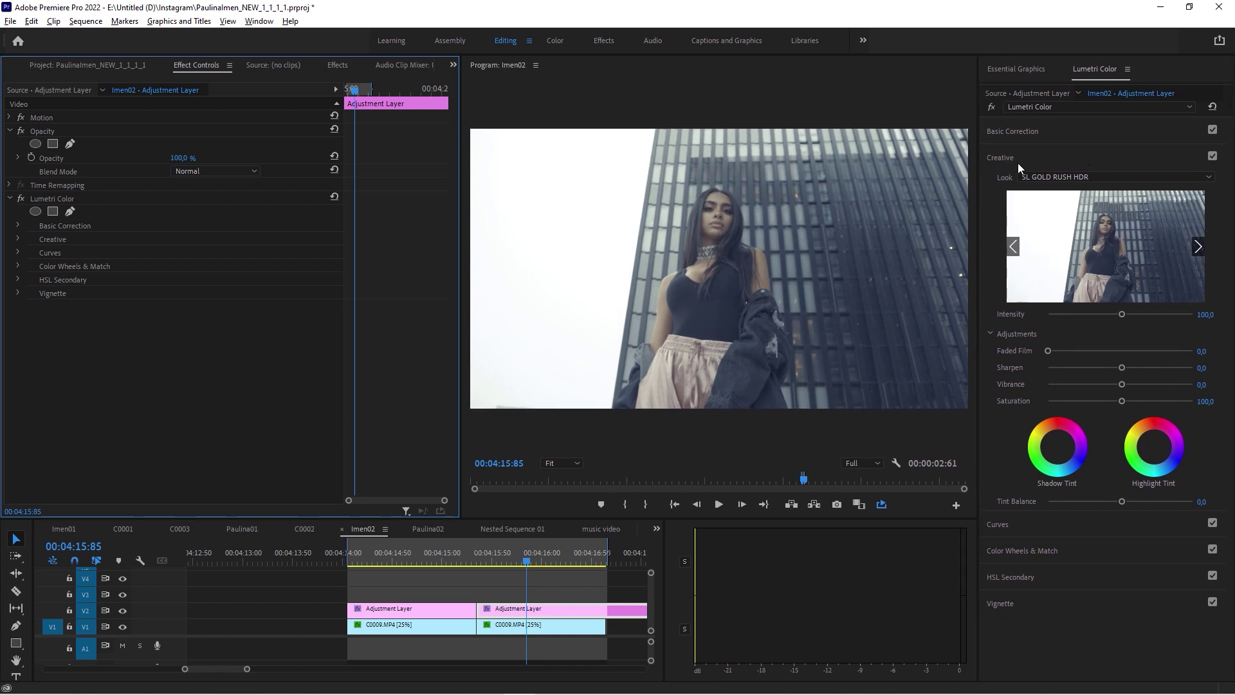
{"action": "left_click", "coordinate": [1061, 157]}
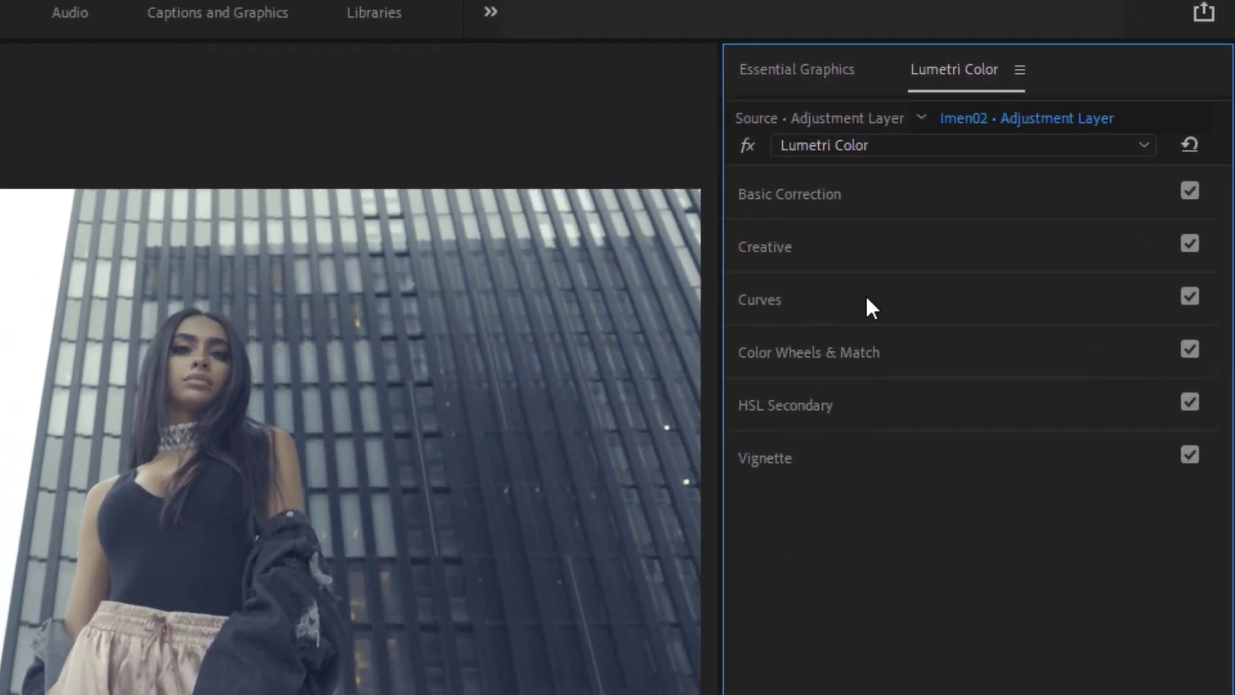
{"action": "left_click", "coordinate": [867, 299]}
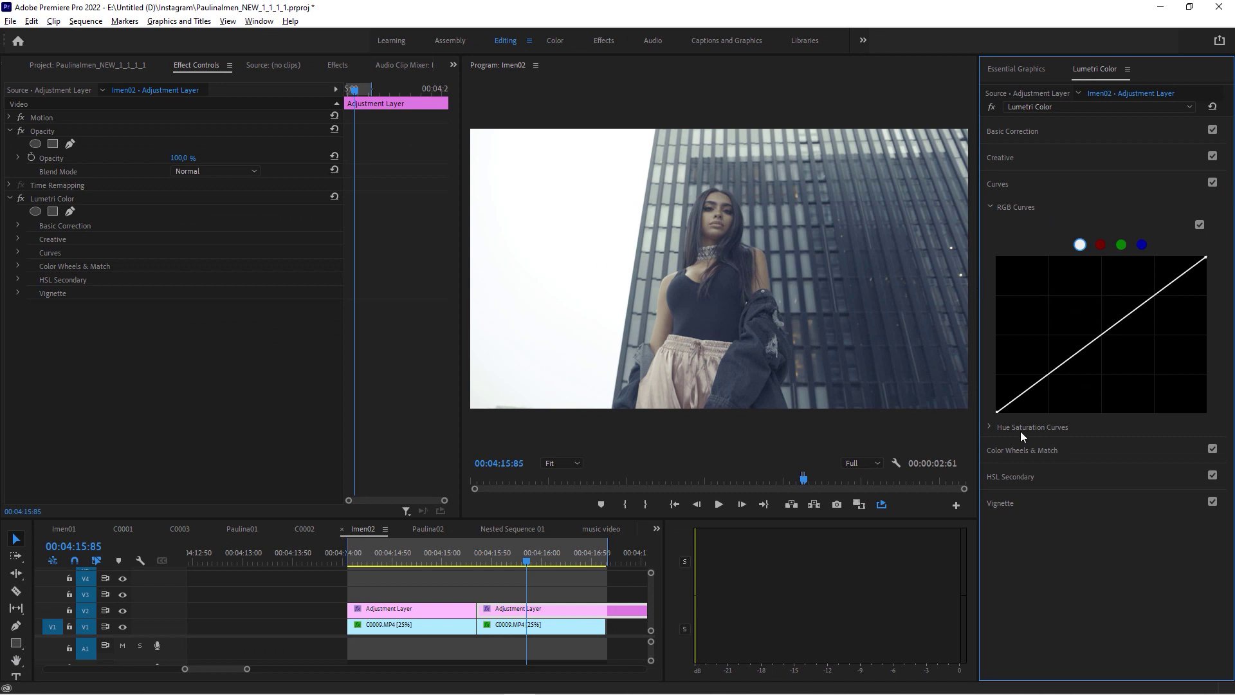
{"action": "left_click", "coordinate": [988, 426]}
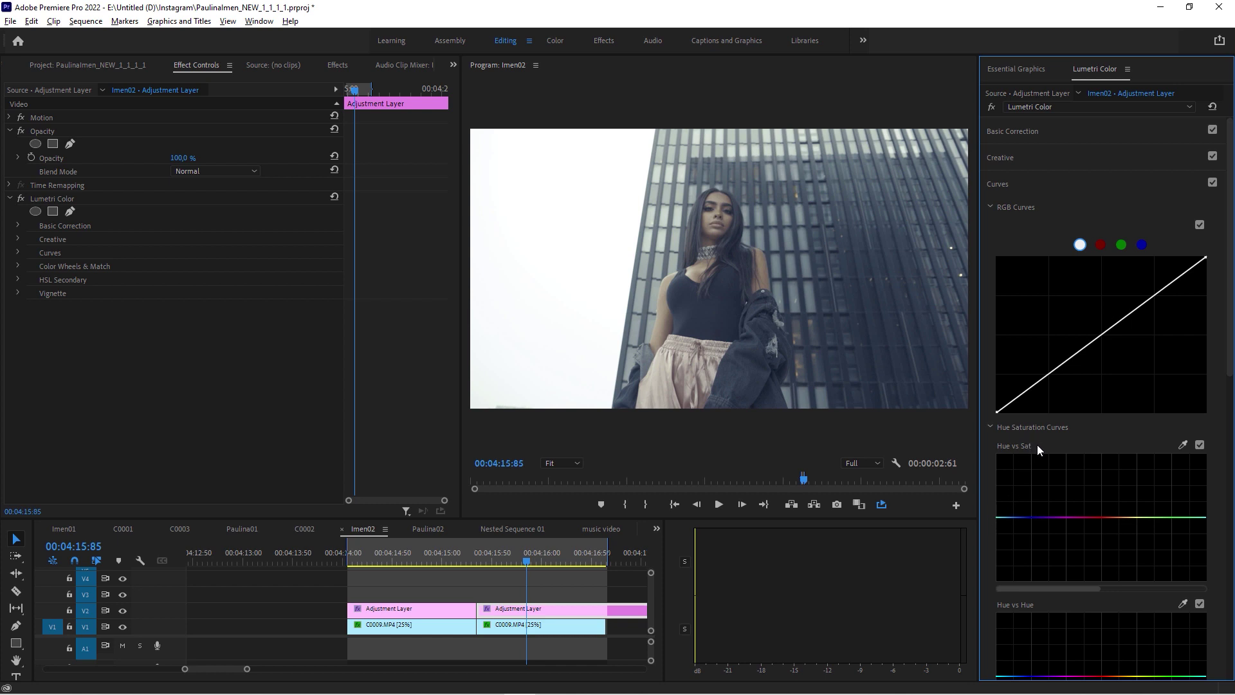
{"action": "left_click_drag", "start_coordinate": [1101, 517], "coordinate": [1100, 490]}
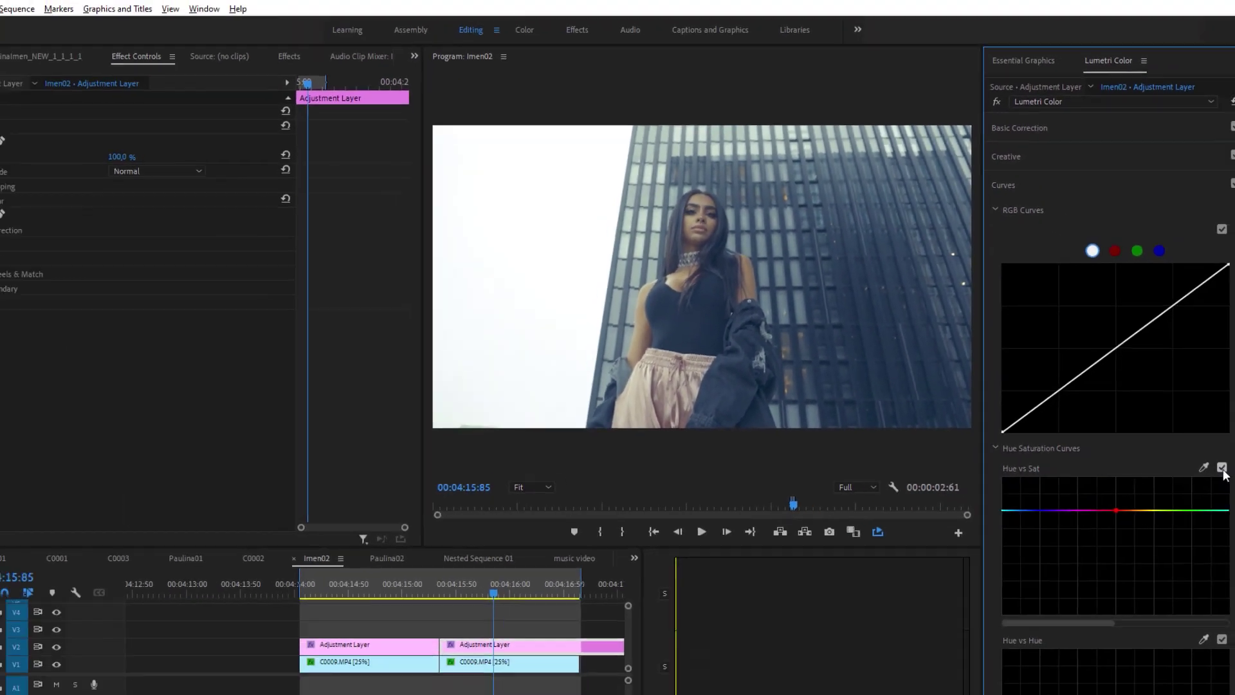
- Compare the image with the Hue vs Sat curve off and on, leave it enabled, and collapse the Lumetri sections
{"action": "left_click", "coordinate": [1199, 445]}
{"action": "left_click", "coordinate": [1199, 445]}
{"action": "left_click", "coordinate": [1200, 445]}
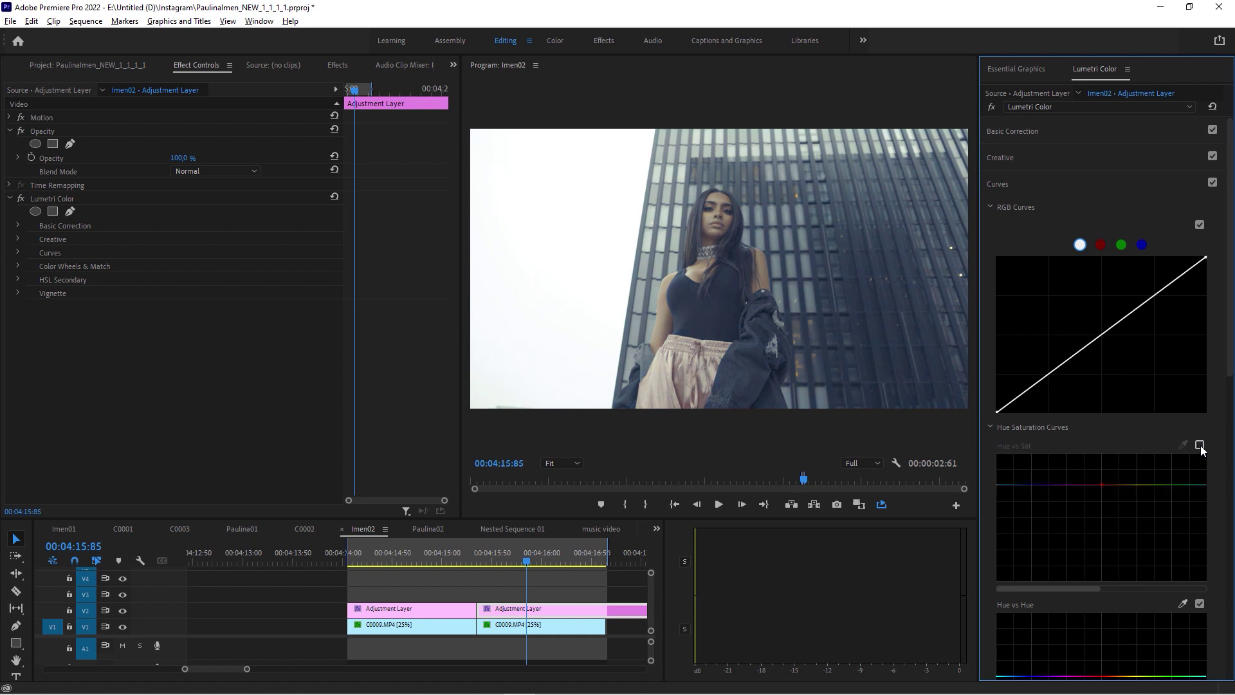
{"action": "left_click", "coordinate": [1200, 445]}
{"action": "left_click", "coordinate": [1200, 445]}
{"action": "left_click", "coordinate": [1199, 445]}
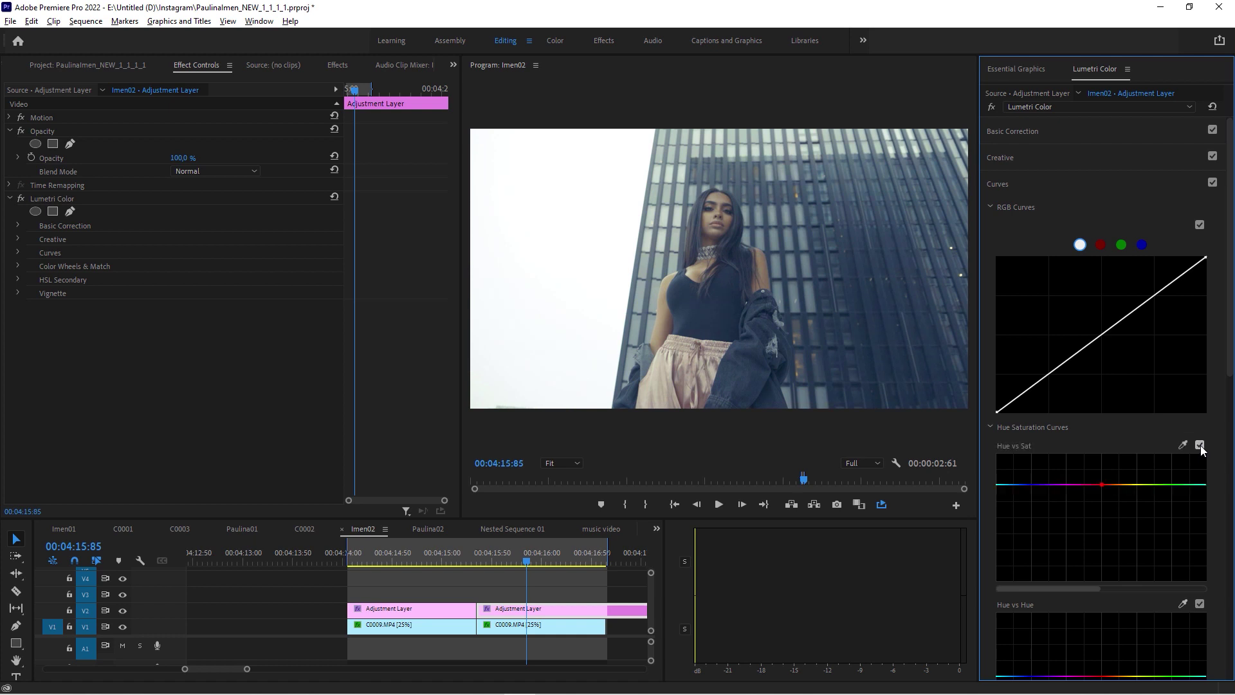
{"action": "left_click", "coordinate": [1199, 445]}
{"action": "left_click", "coordinate": [1199, 445]}
{"action": "left_click", "coordinate": [1199, 445]}
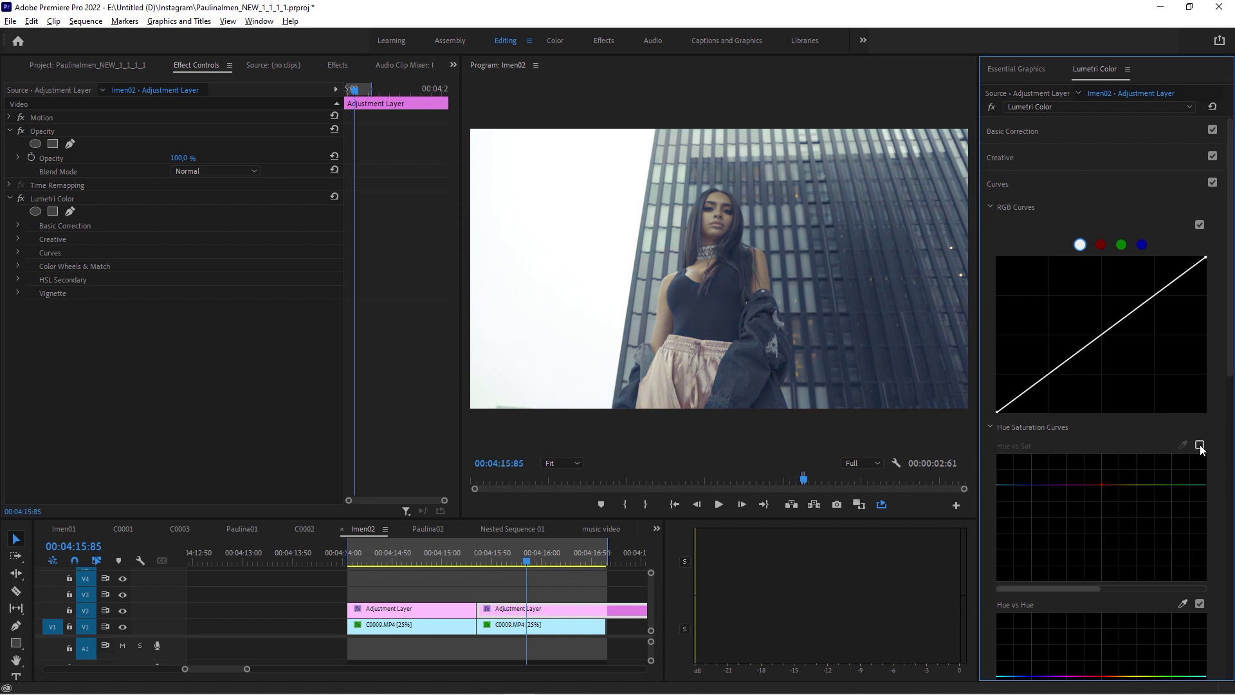
{"action": "left_click", "coordinate": [1199, 445]}
{"action": "left_click", "coordinate": [1199, 445]}
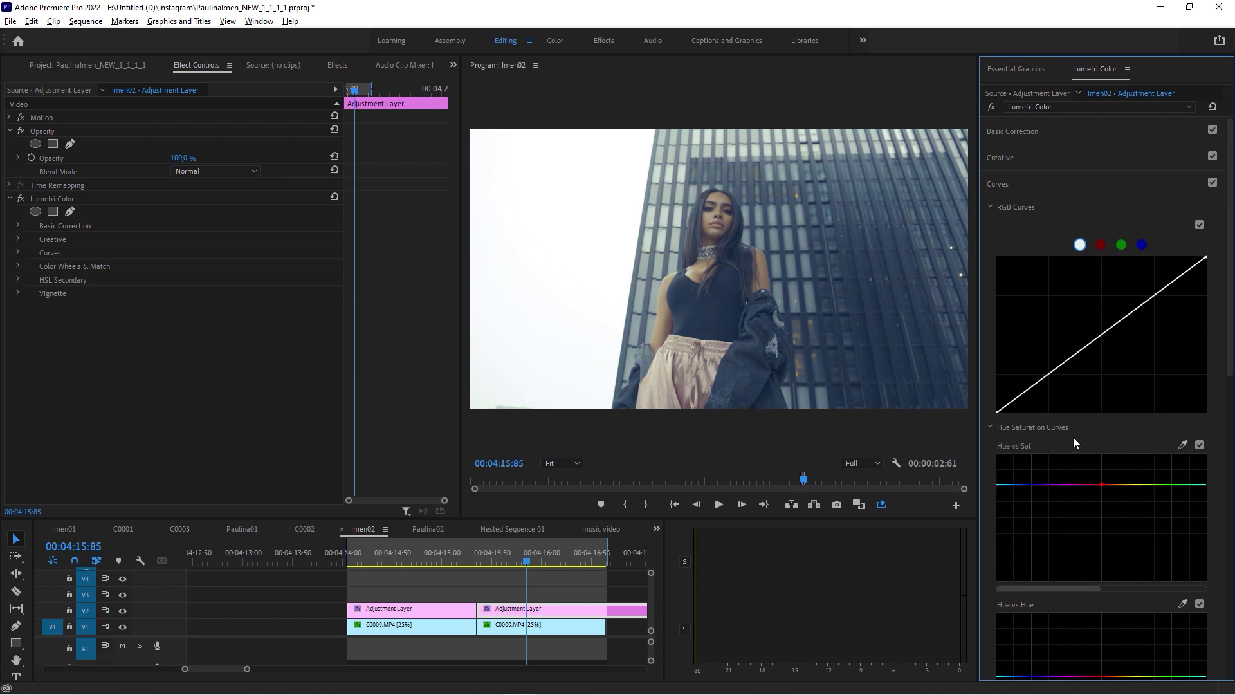
{"action": "left_click", "coordinate": [1031, 157]}
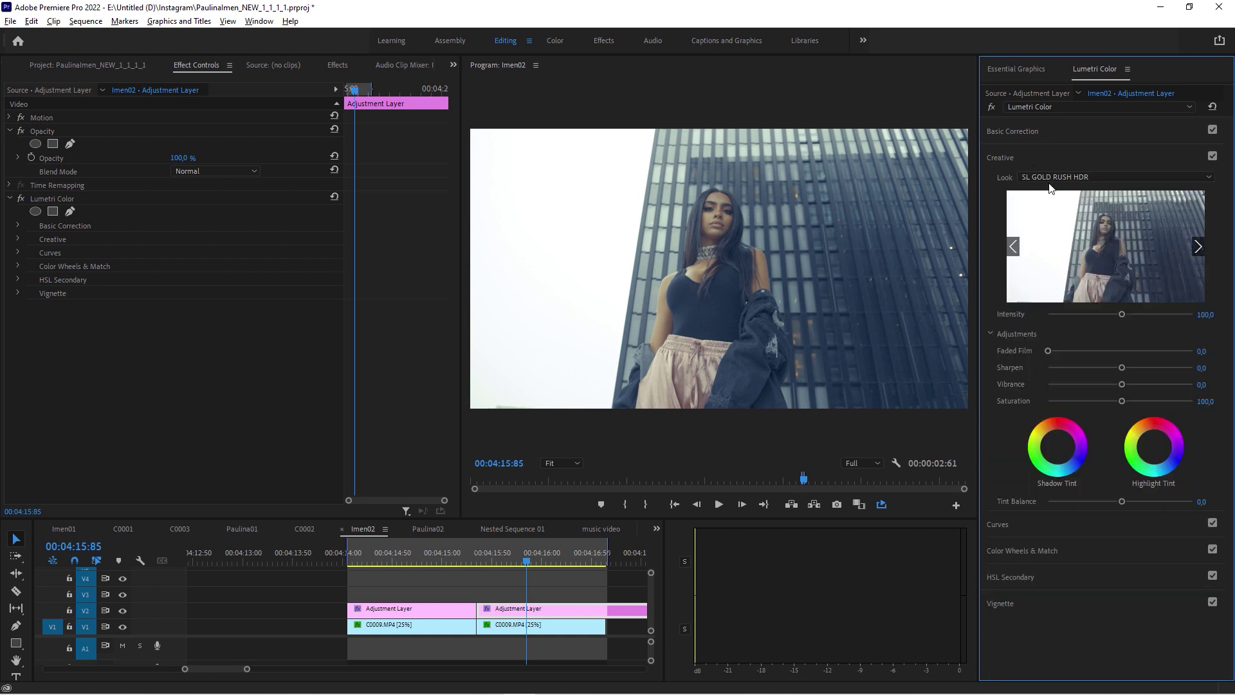
{"action": "left_click", "coordinate": [1042, 159]}
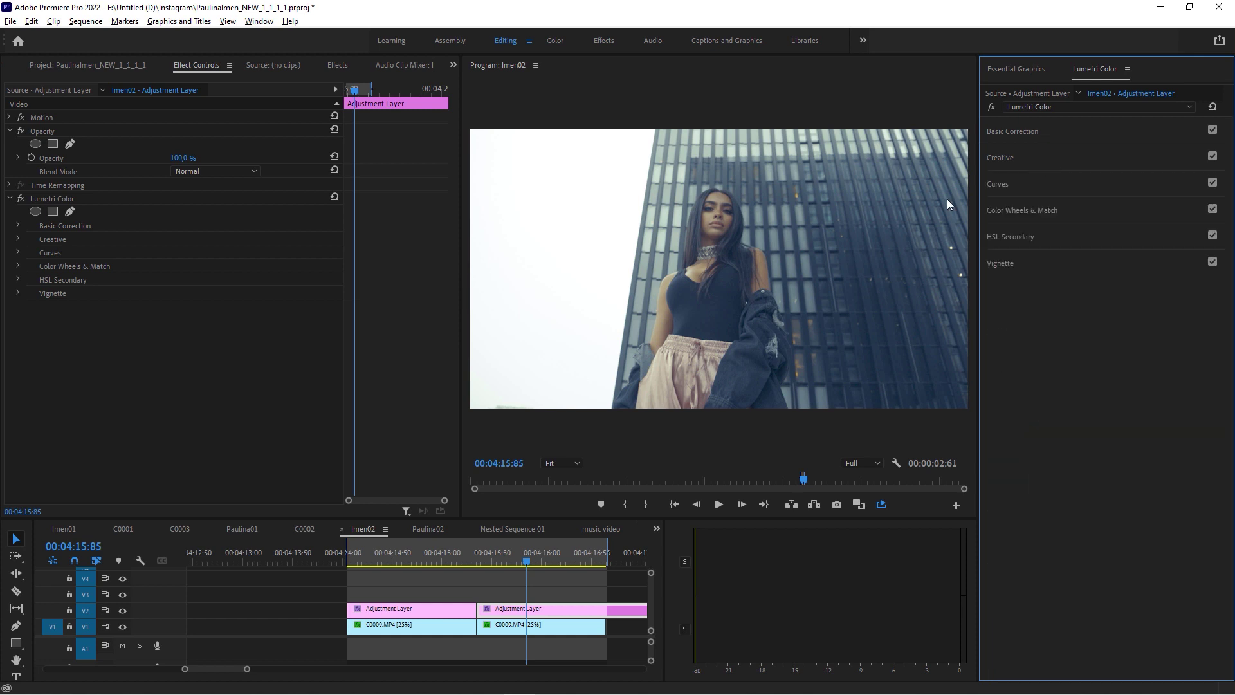
- Shape the white RGB curve into an S-curve, lowering the shadows slightly and raising the highlights for more contrast
{"action": "left_click", "coordinate": [1005, 187]}
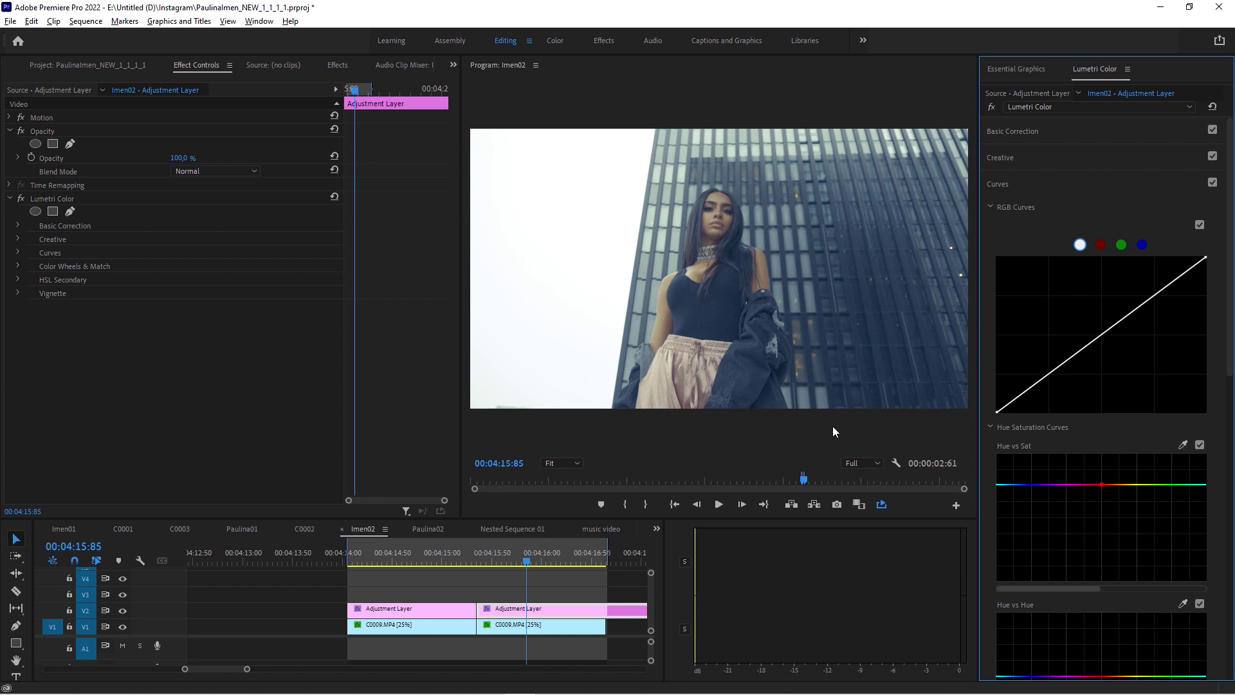
{"action": "left_click", "coordinate": [990, 428]}
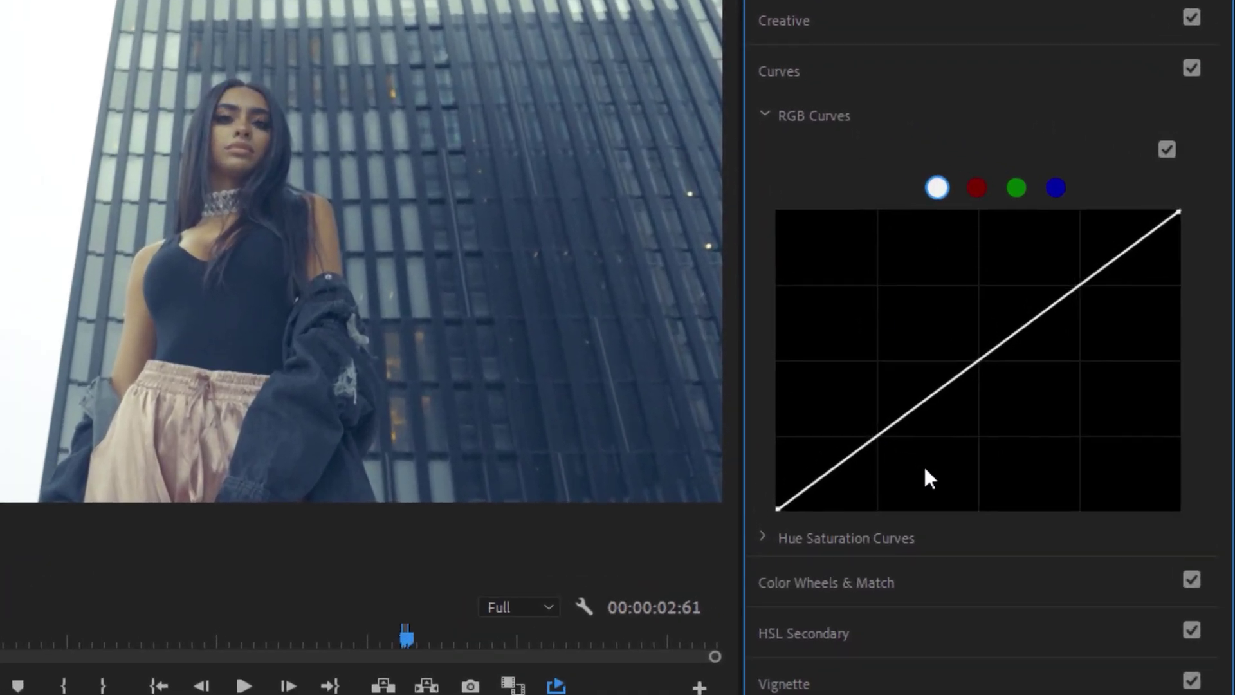
{"action": "left_click_drag", "start_coordinate": [878, 437], "coordinate": [886, 448]}
{"action": "left_click_drag", "start_coordinate": [1088, 297], "coordinate": [1050, 243]}
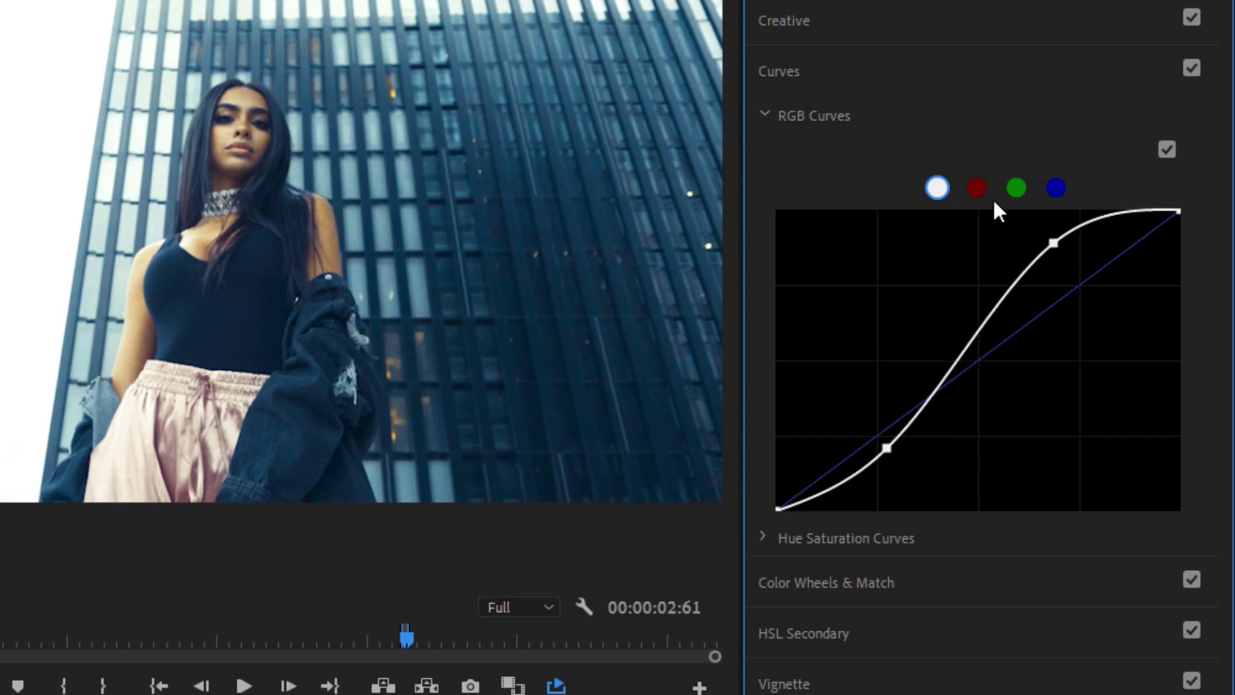
- Lift the red curve's midtones slightly, then raise the green curve's shadows slightly while anchoring its midtones with two points
{"action": "left_click", "coordinate": [976, 188]}
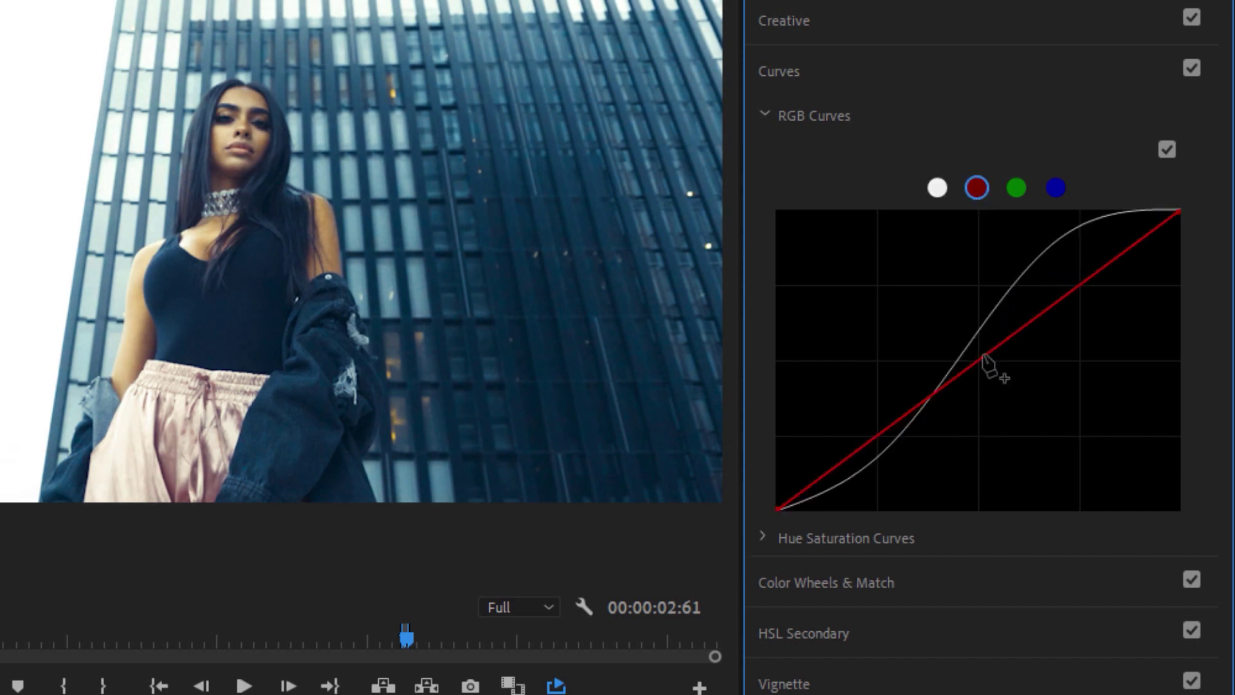
{"action": "left_click_drag", "start_coordinate": [983, 358], "coordinate": [980, 348]}
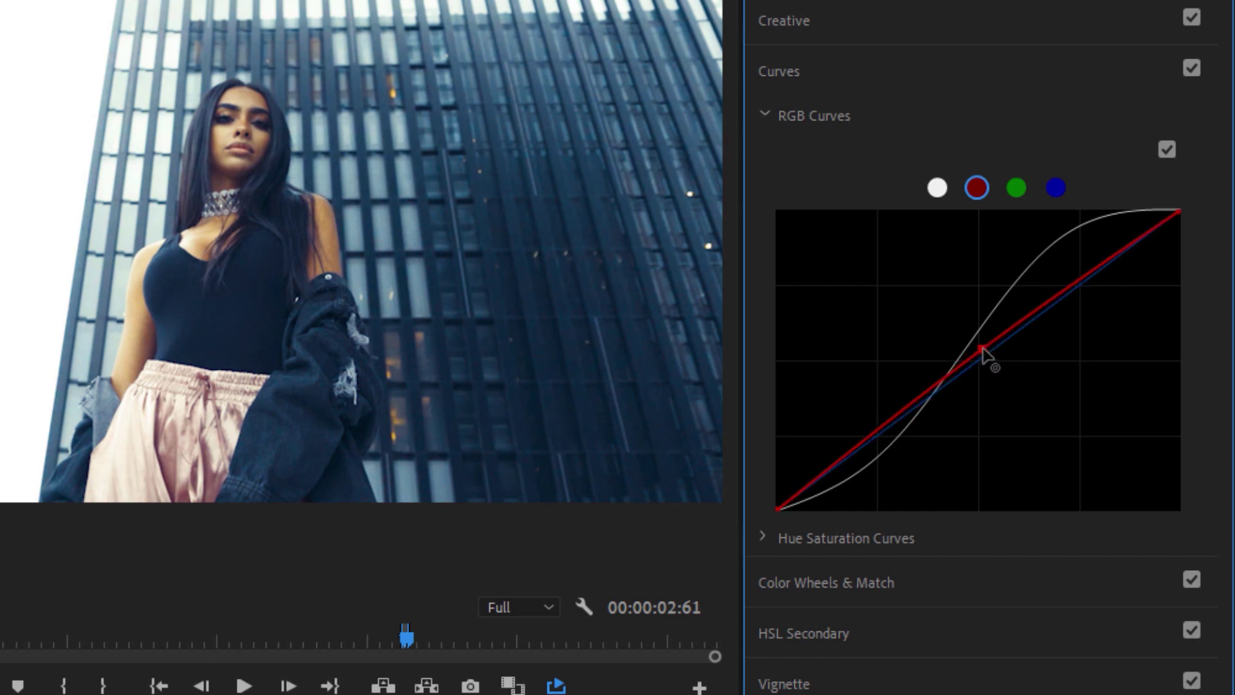
{"action": "left_click", "coordinate": [1019, 187]}
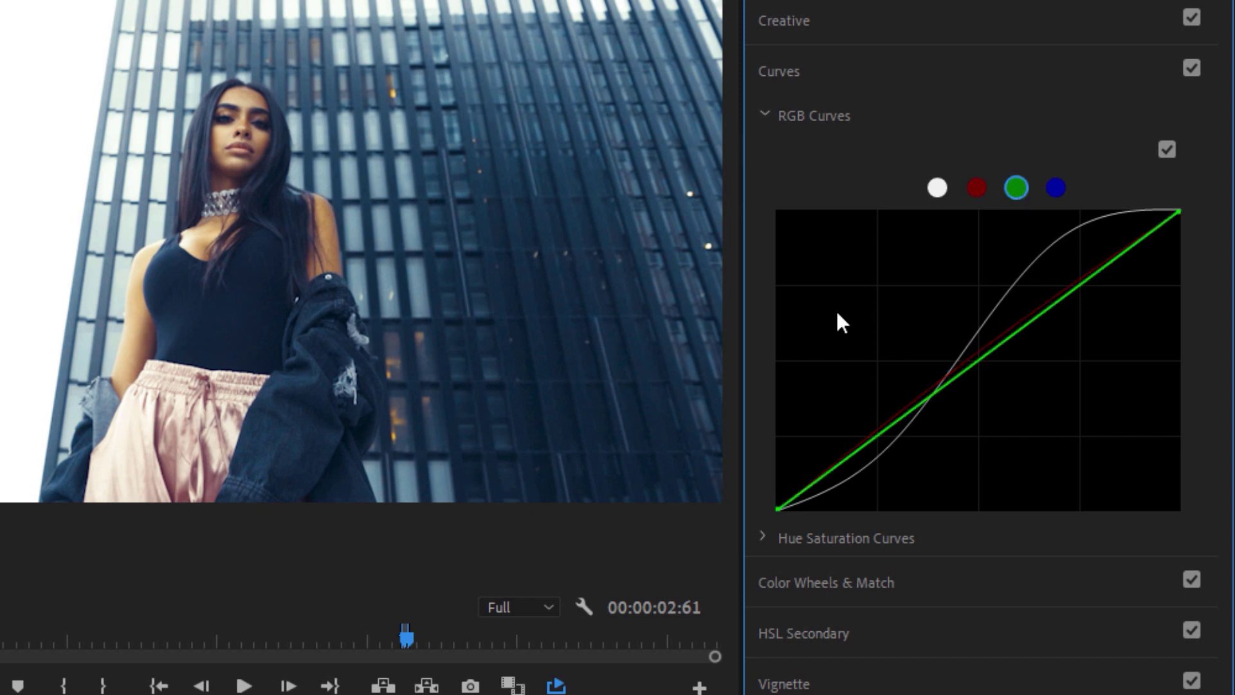
{"action": "left_click", "coordinate": [946, 384]}
{"action": "left_click", "coordinate": [852, 450]}
{"action": "left_click_drag", "start_coordinate": [852, 451], "coordinate": [851, 449]}
{"action": "left_click", "coordinate": [975, 363]}
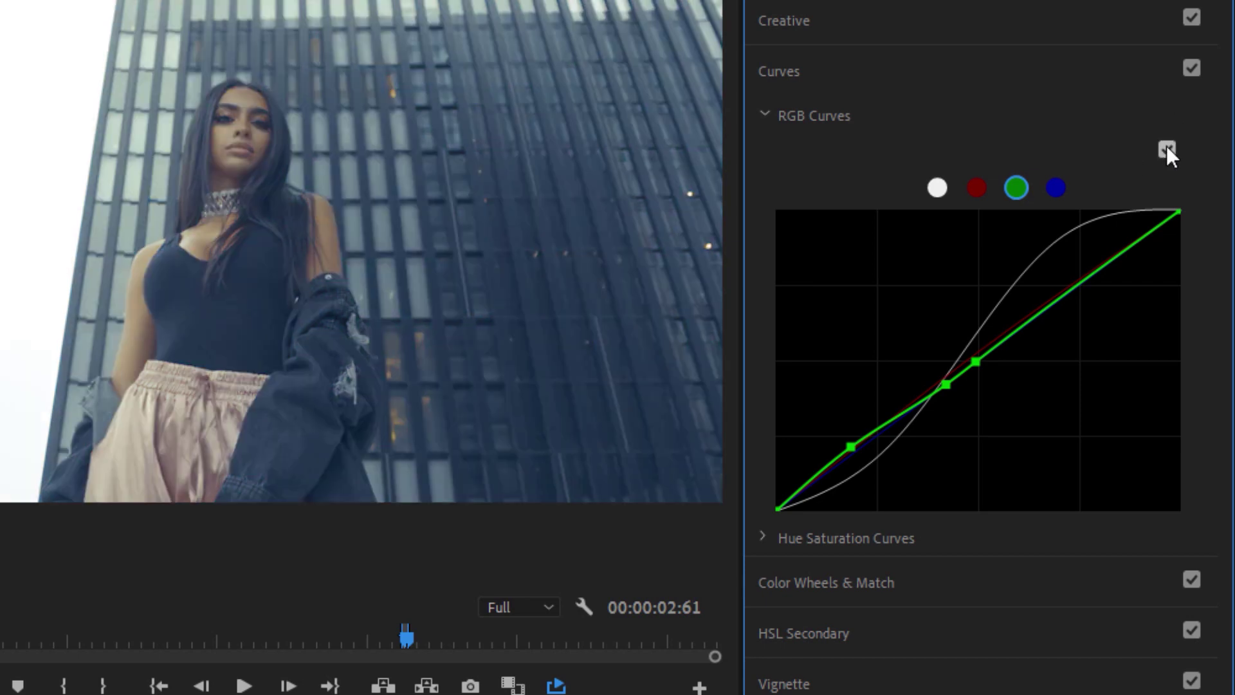
- Compare the image with the RGB Curves off and on, leave them enabled, and move the playhead to 00:04:16:06
{"action": "left_click", "coordinate": [1167, 149]}
{"action": "mouse_move", "coordinate": [555, 561]}
{"action": "left_mouse_down"}
{"action": "mouse_move", "coordinate": [538, 559]}
{"action": "mouse_move", "coordinate": [569, 557]}
{"action": "mouse_move", "coordinate": [450, 566]}
{"action": "mouse_move", "coordinate": [561, 566]}
{"action": "mouse_move", "coordinate": [531, 569]}
{"action": "mouse_move", "coordinate": [547, 572]}
{"action": "left_mouse_up"}
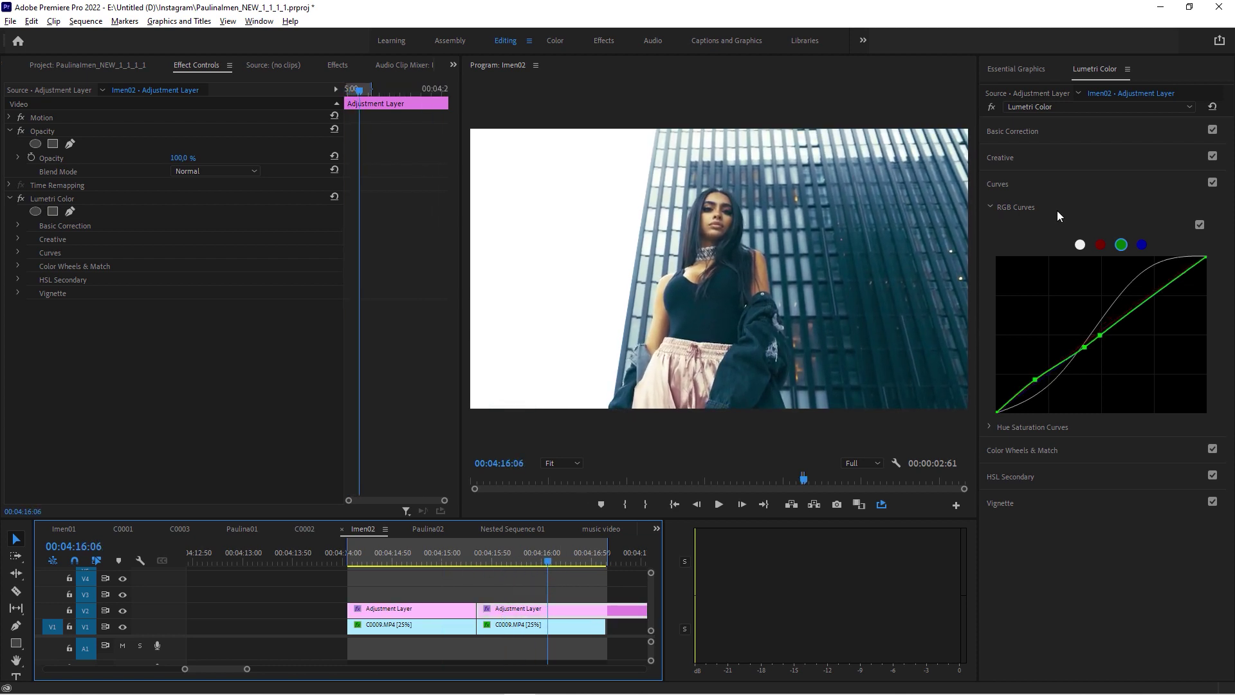
{"action": "left_click", "coordinate": [990, 207]}
{"action": "left_click", "coordinate": [537, 611]}
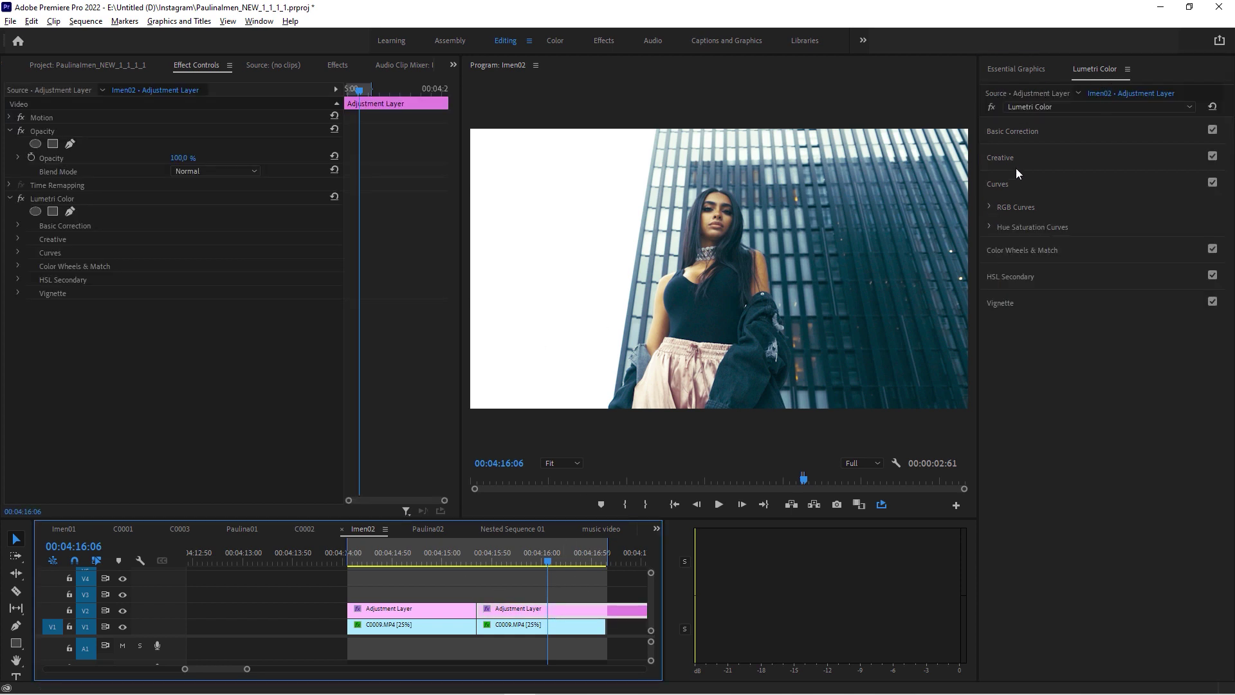
- Review the Creative look, the Hue Saturation Curves and the white, red and green RGB curves applied to the adjustment layer
{"action": "left_click", "coordinate": [1040, 161]}
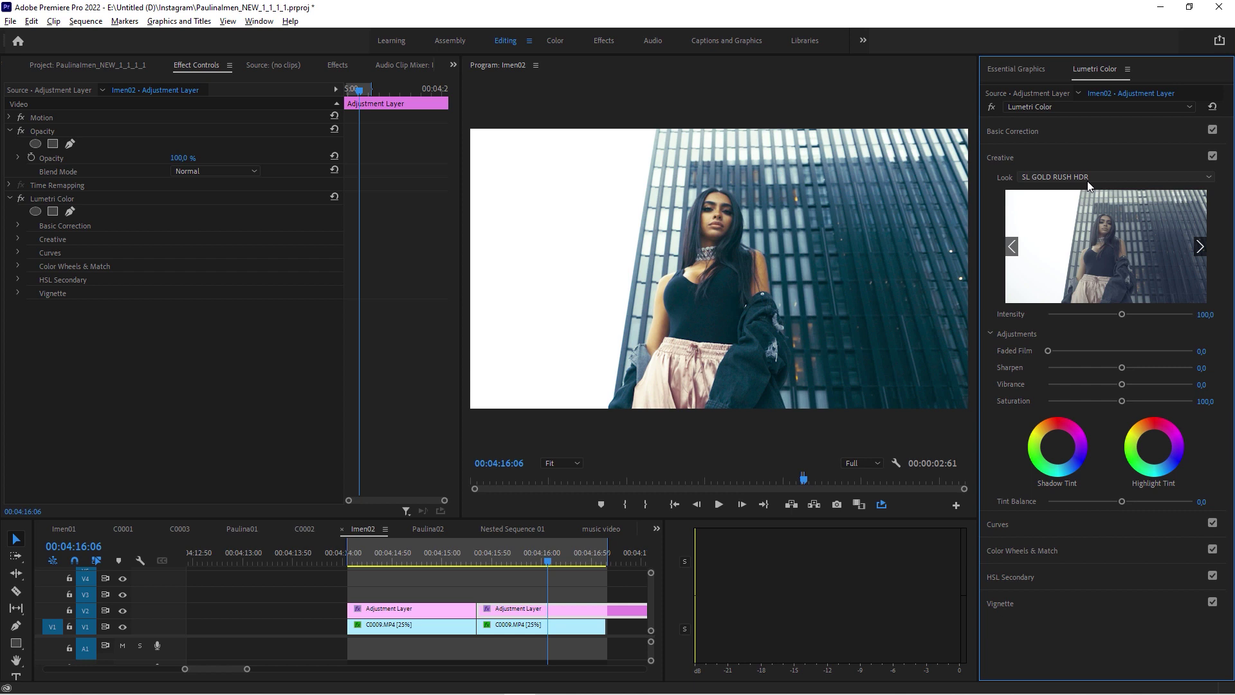
{"action": "left_click", "coordinate": [1014, 157]}
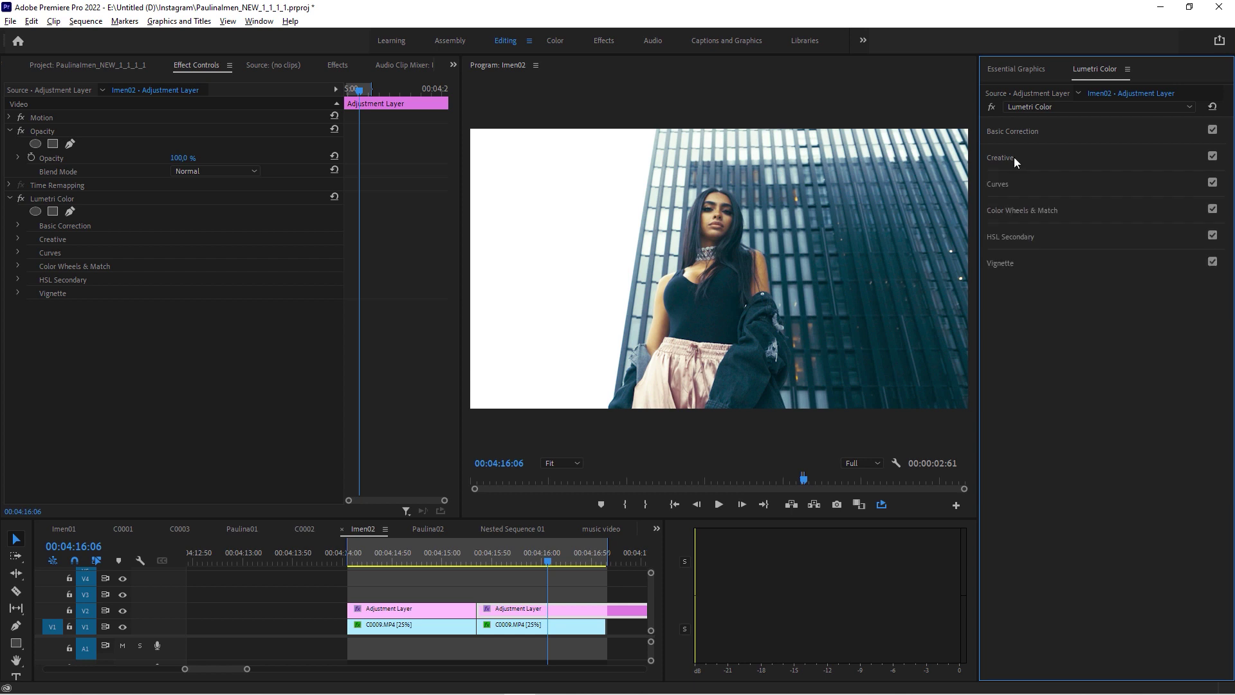
{"action": "left_click", "coordinate": [1023, 185]}
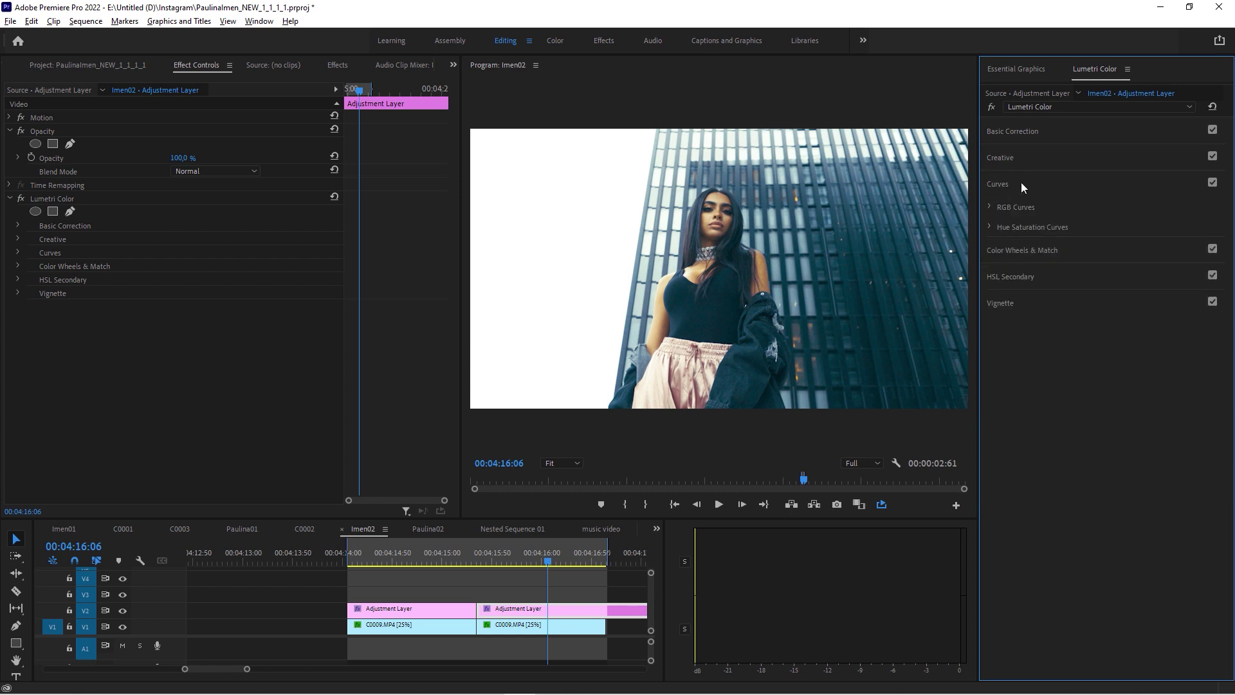
{"action": "left_click", "coordinate": [988, 225]}
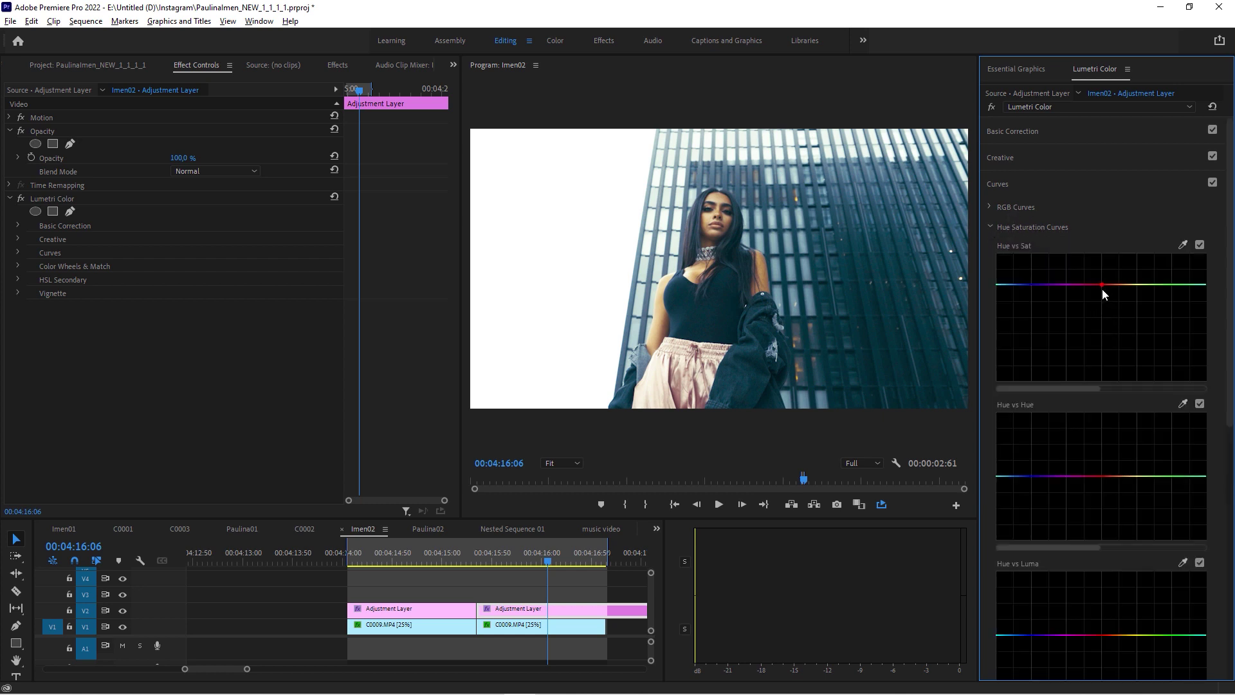
{"action": "left_click", "coordinate": [991, 227]}
{"action": "left_click", "coordinate": [989, 205]}
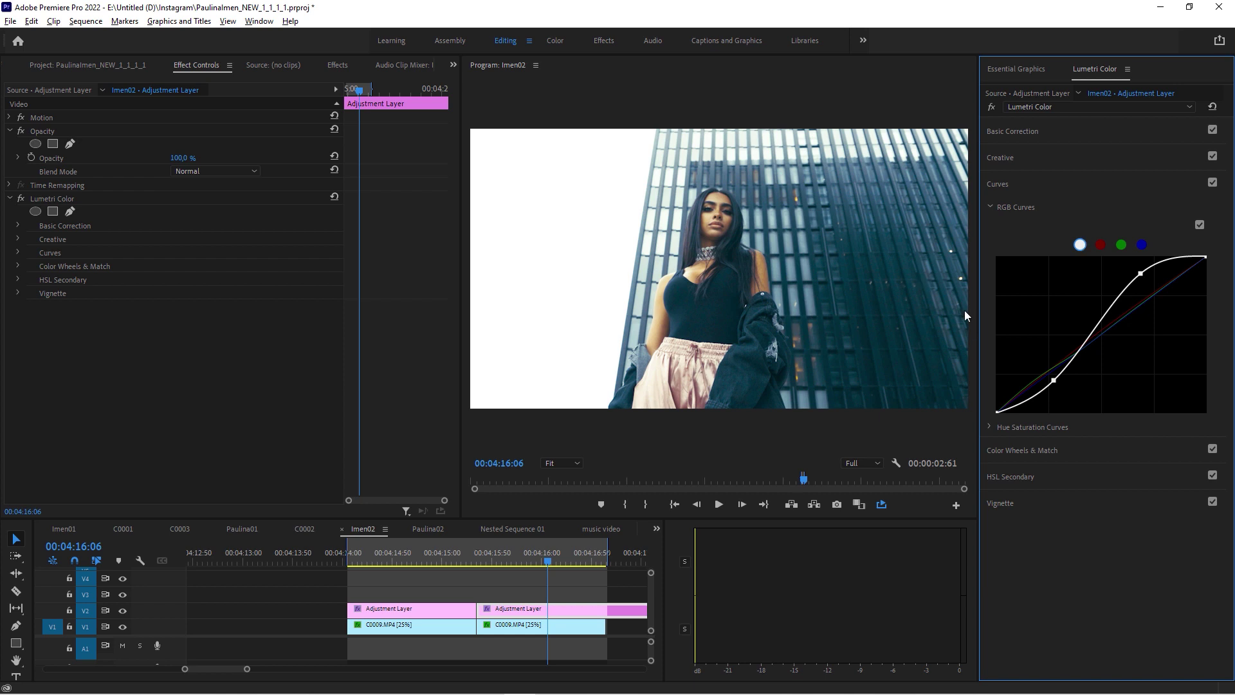
{"action": "left_click", "coordinate": [1101, 244]}
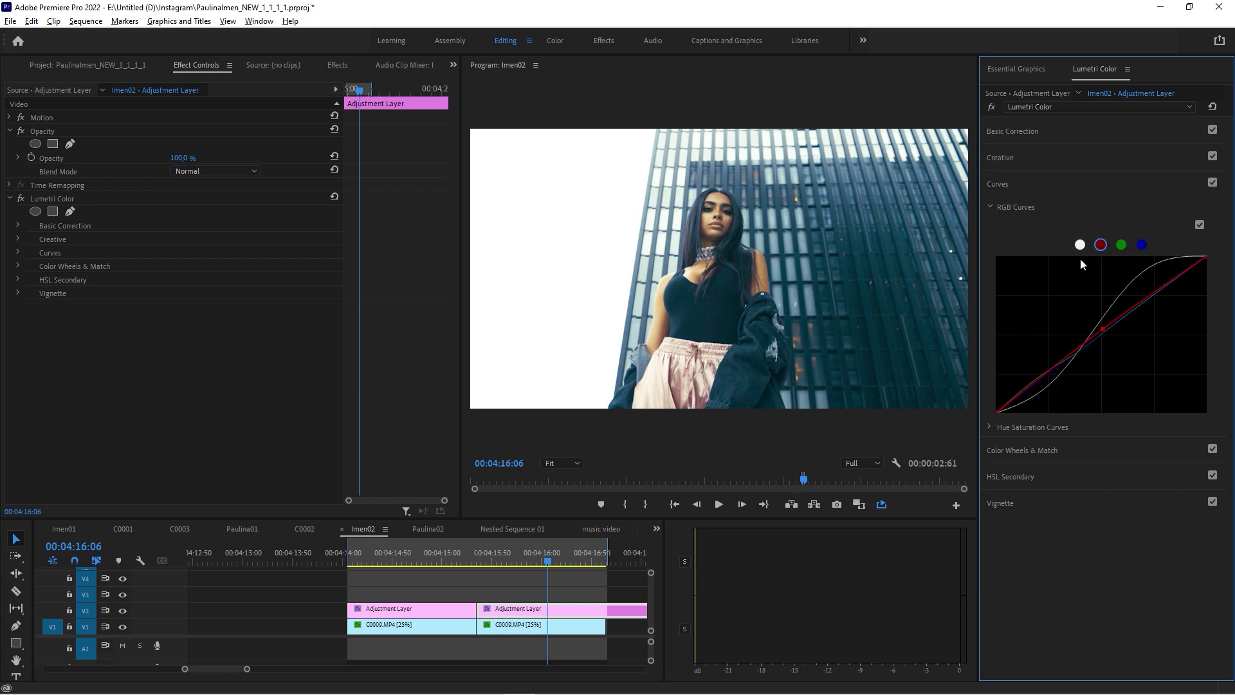
{"action": "left_click", "coordinate": [1121, 245]}
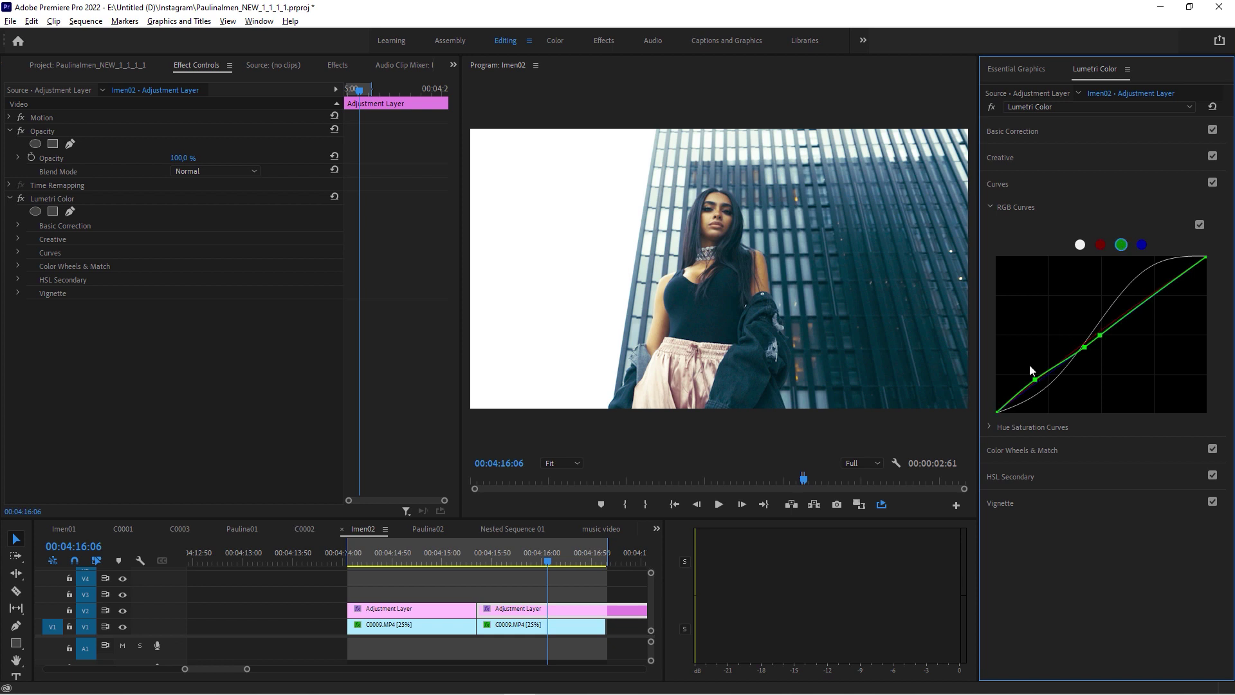
{"action": "left_click", "coordinate": [998, 207]}
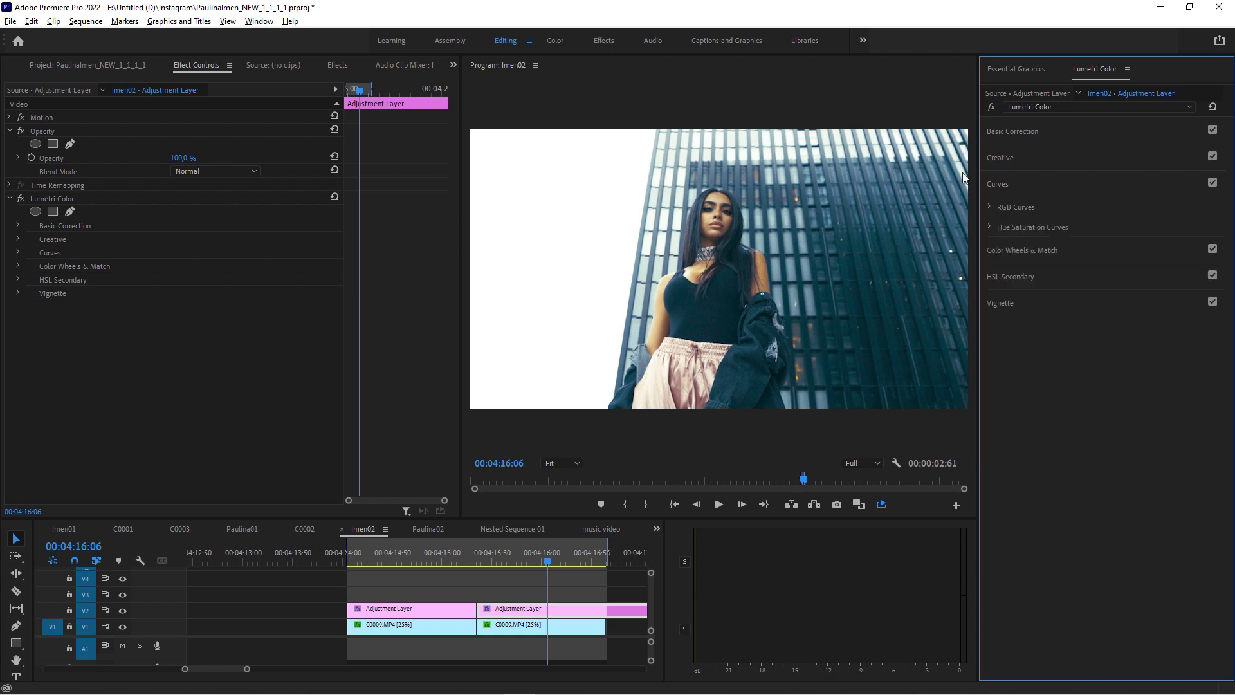
- Compare the ungraded and graded frame by hiding and showing the V2 adjustment layer track
{"action": "left_click", "coordinate": [123, 611]}
{"action": "left_click", "coordinate": [123, 611]}
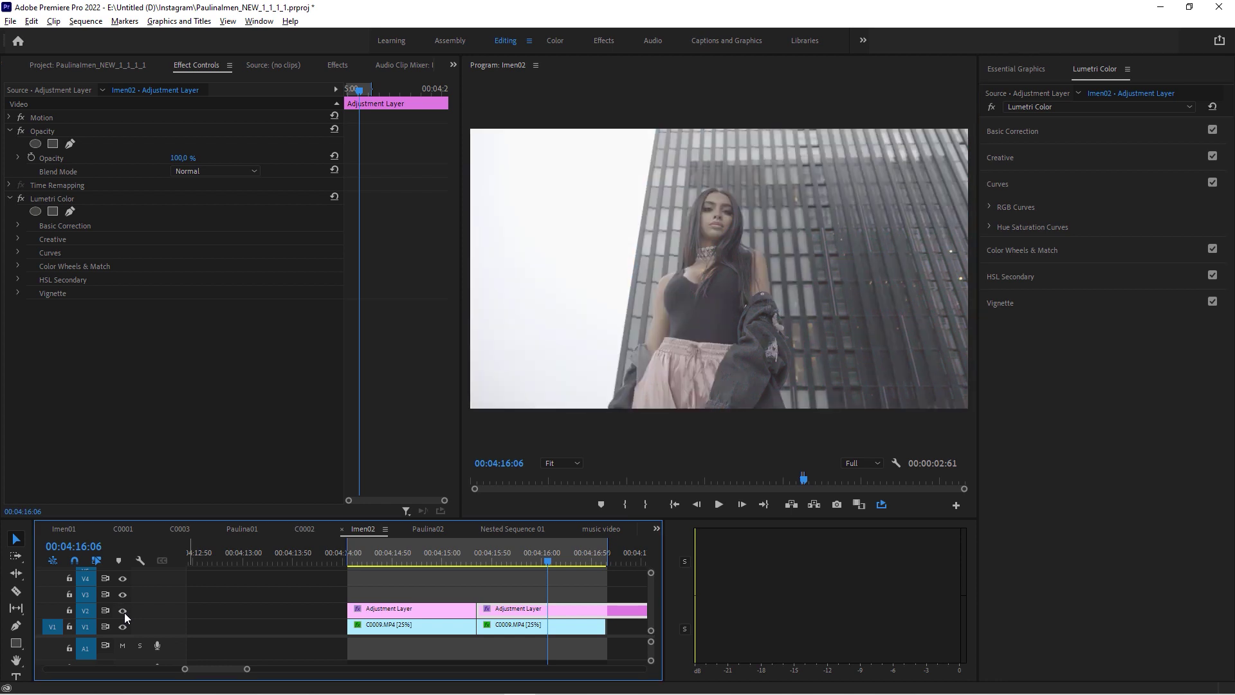
{"action": "left_click", "coordinate": [123, 611]}
- Enlarge the program preview and compare the frame with the V2 track hidden and shown, leaving the track visible
{"action": "left_click_drag", "start_coordinate": [566, 519], "coordinate": [566, 594]}
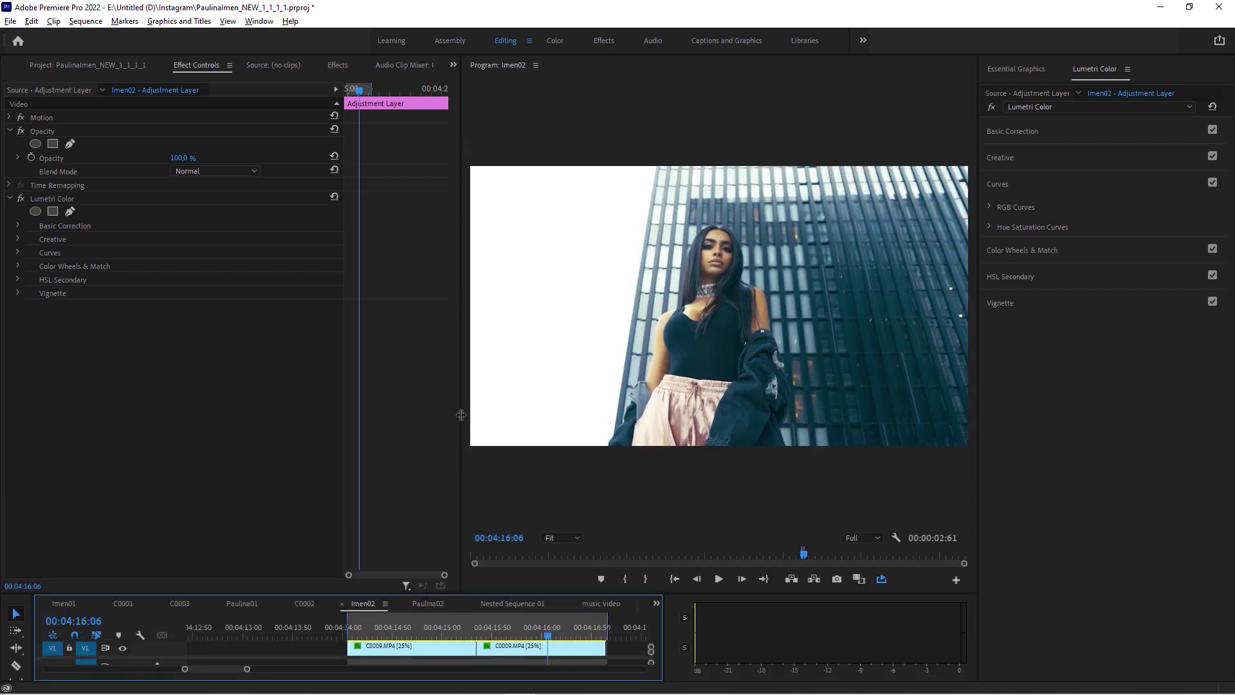
{"action": "left_click_drag", "start_coordinate": [462, 415], "coordinate": [264, 429]}
{"action": "left_click_drag", "start_coordinate": [237, 594], "coordinate": [238, 564]}
{"action": "left_click", "coordinate": [127, 623]}
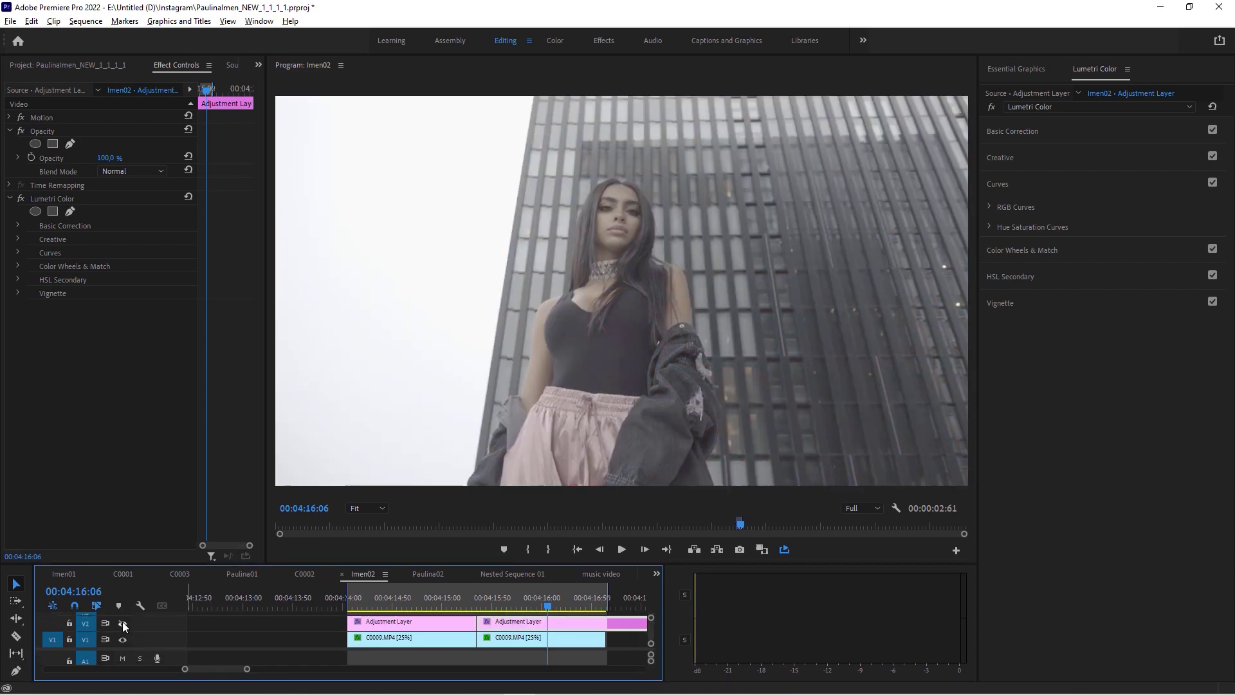
{"action": "left_click", "coordinate": [127, 623]}
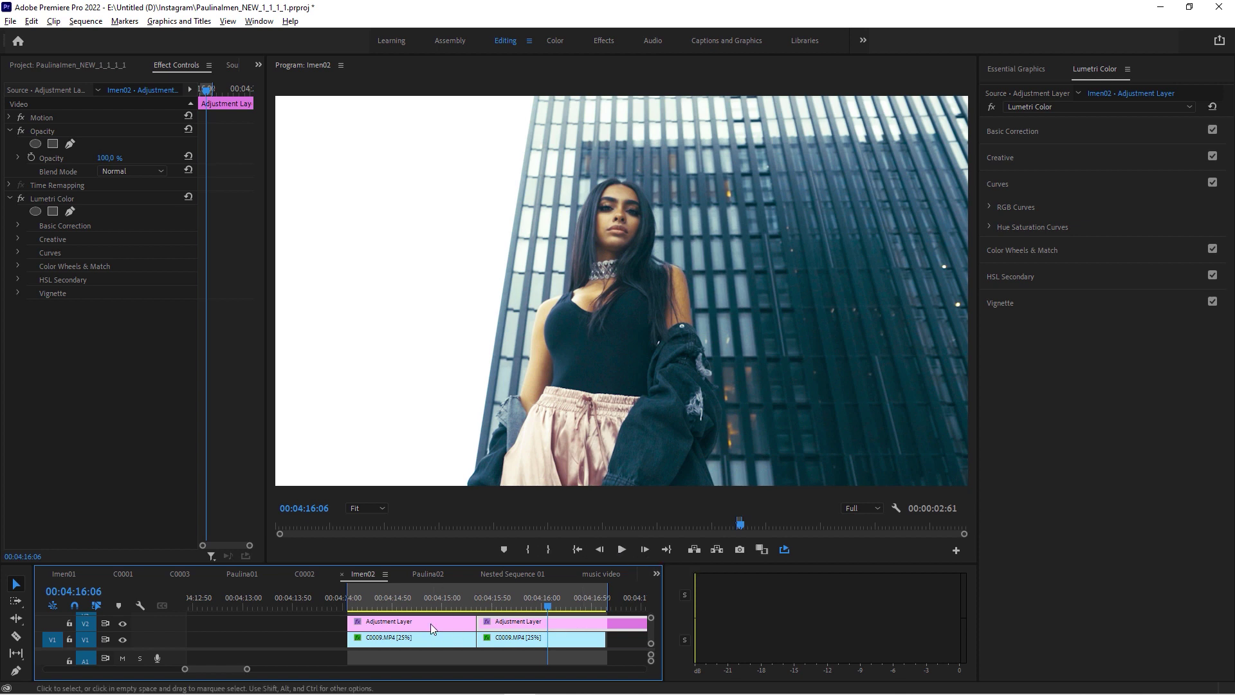
- Delete the adjustment layer above the first C0009.MP4 clip and play the graded second clip from the playhead
{"action": "key", "text": "Delete"}
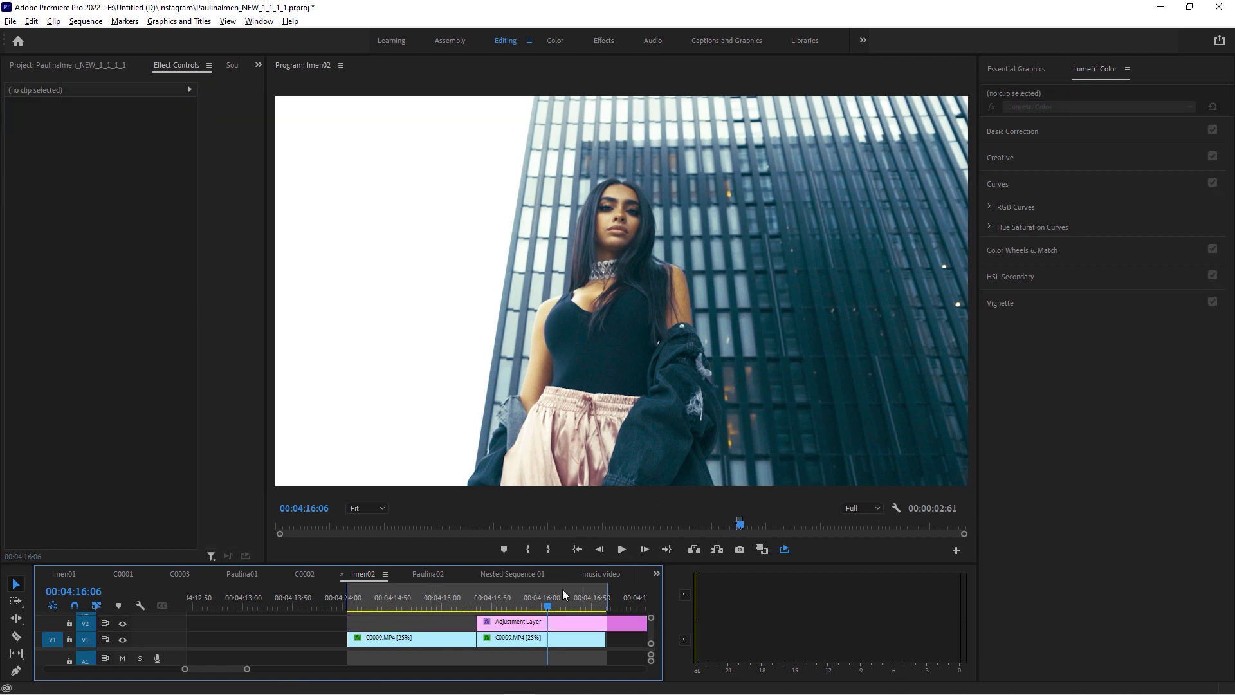
{"action": "left_click", "coordinate": [538, 620]}
{"action": "left_click", "coordinate": [624, 549]}
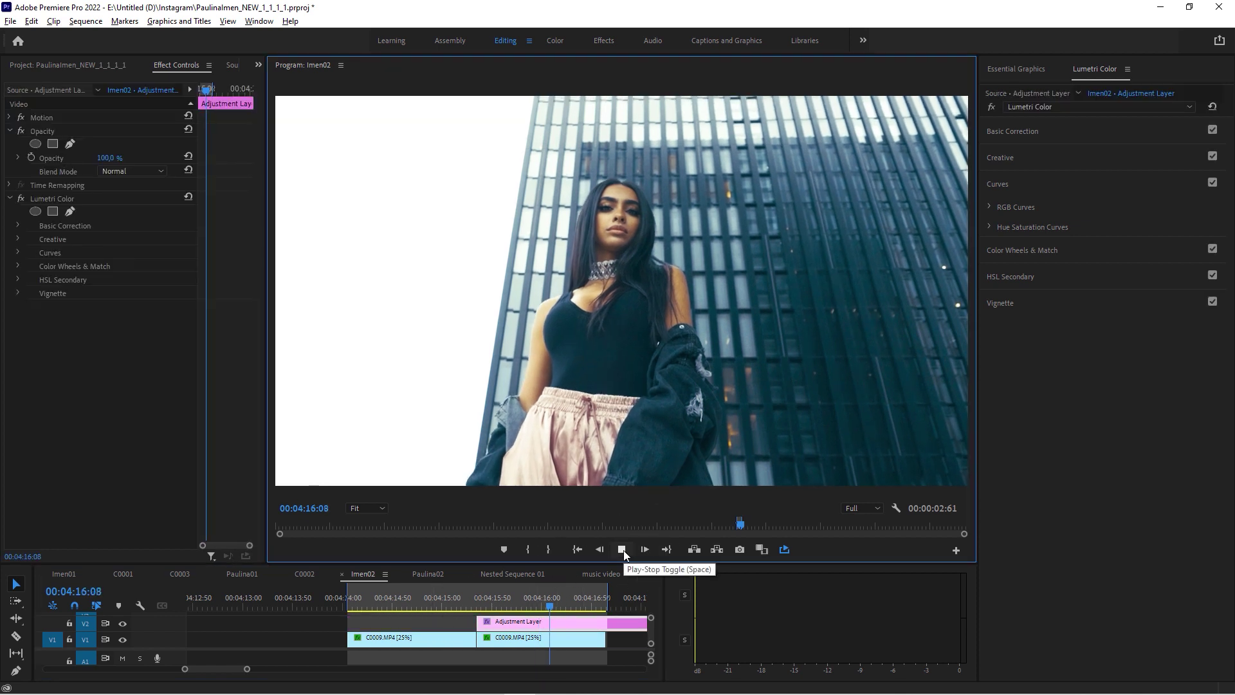